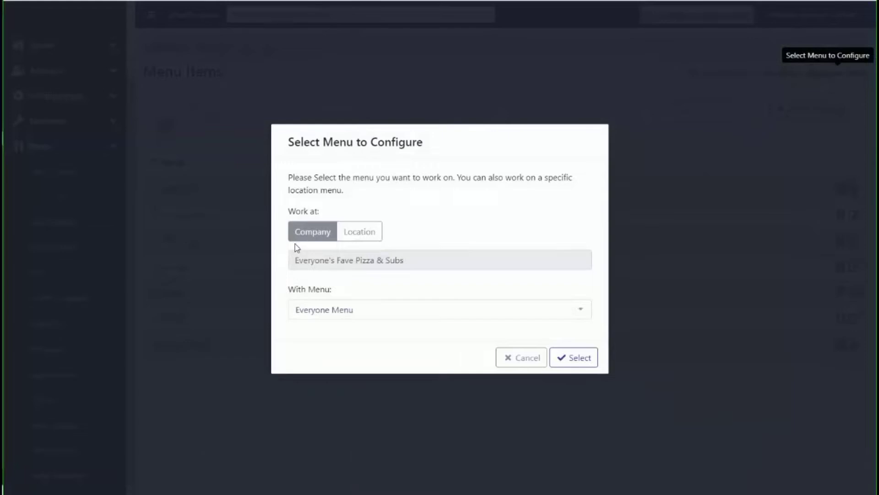
View the location option for choosing a menu, cancel the selection, and open the item list of the Appetizers category
click(361, 232)
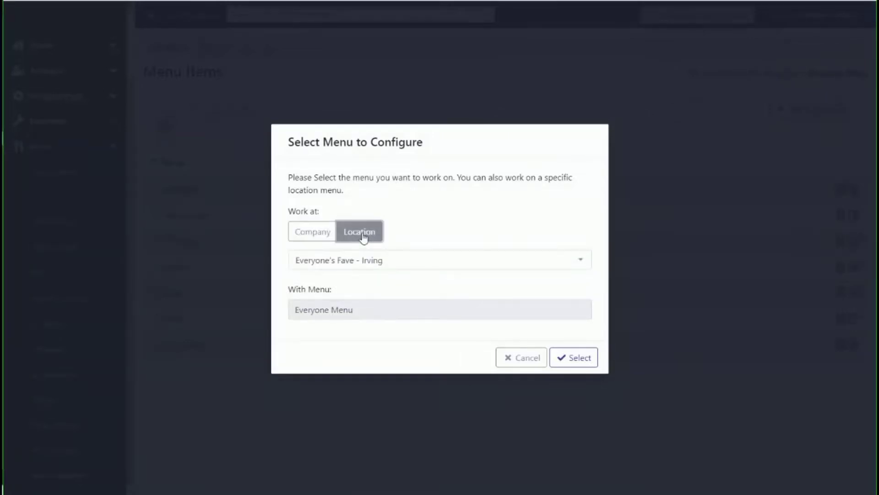
click(524, 364)
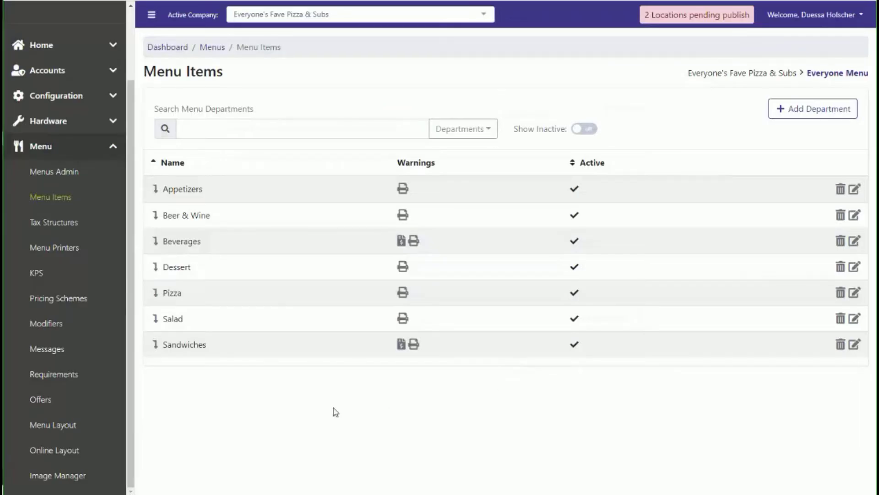
click(156, 193)
click(156, 189)
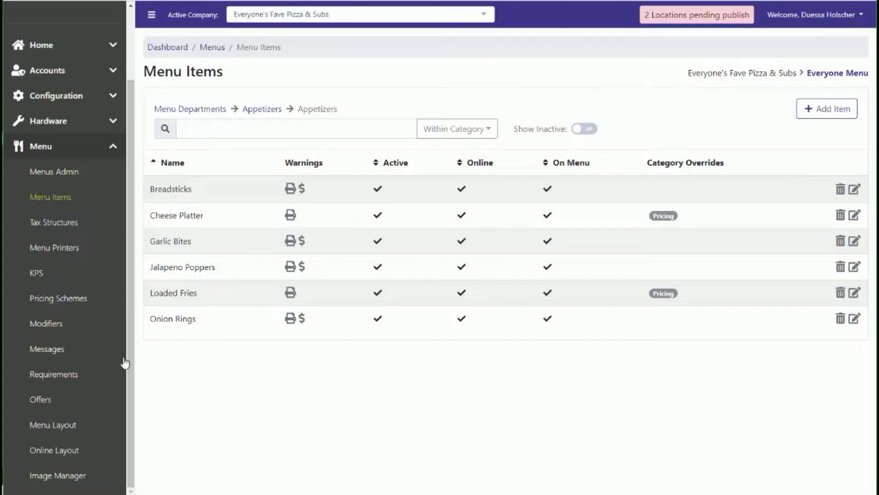
Start generating layout tabs for the Everyone Menu with all departments included
click(50, 425)
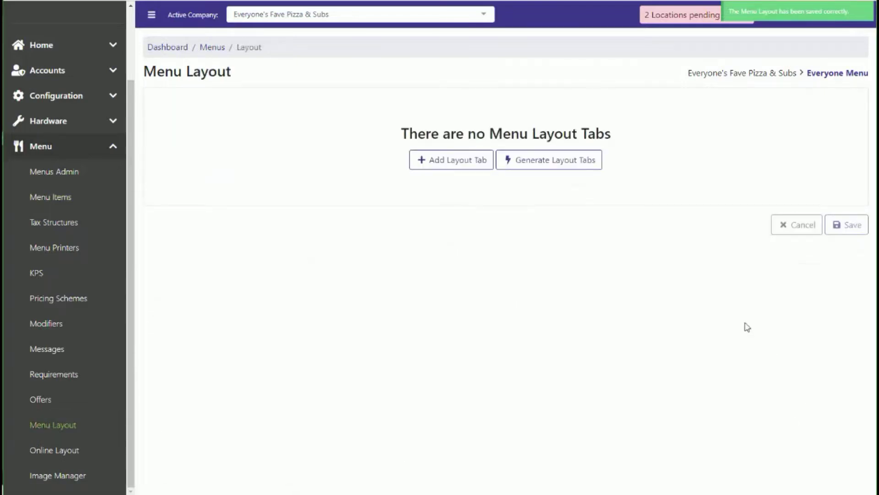
click(555, 164)
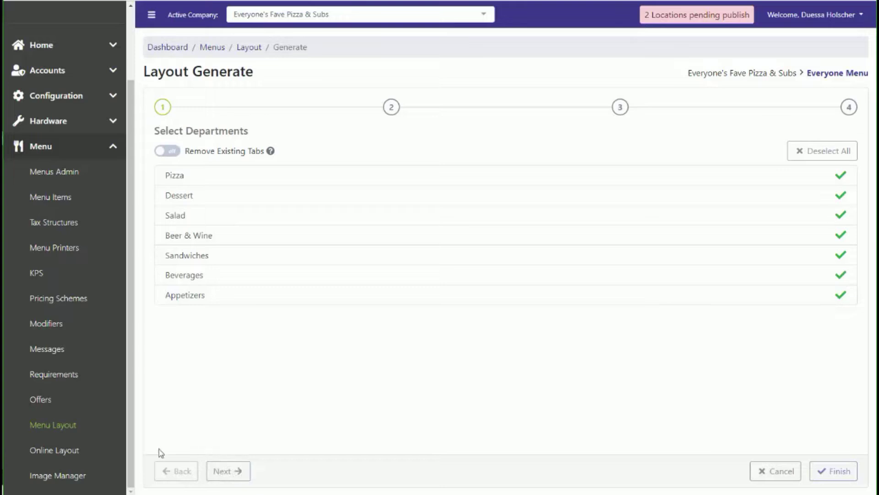
click(239, 477)
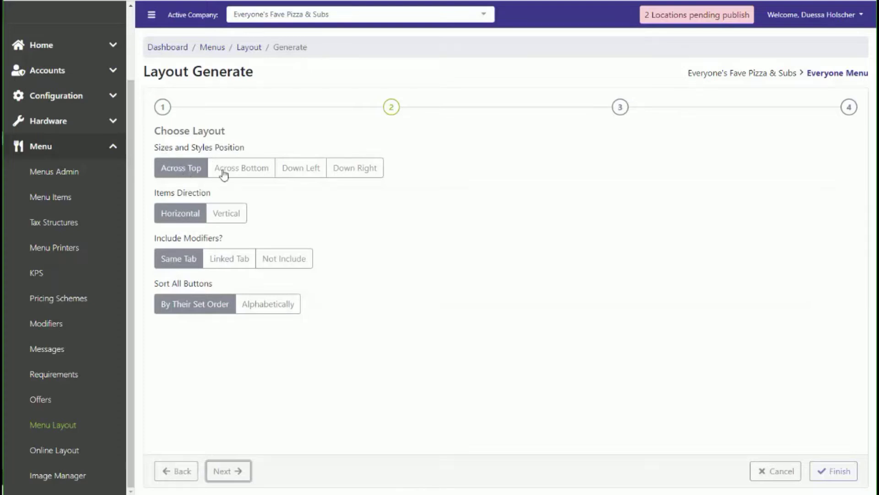
Configure the layout with sizes and styles Across Bottom, items Vertical, modifiers on a Linked Tab, and buttons sorted Alphabetically
click(239, 176)
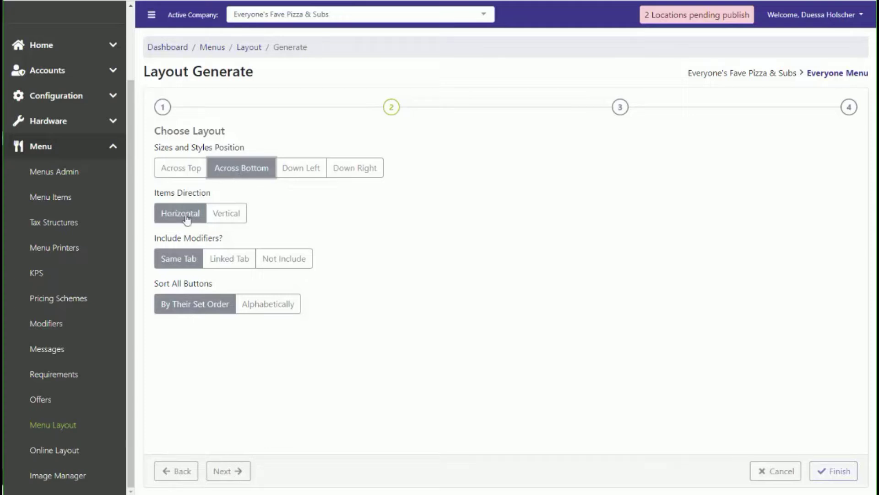
click(229, 215)
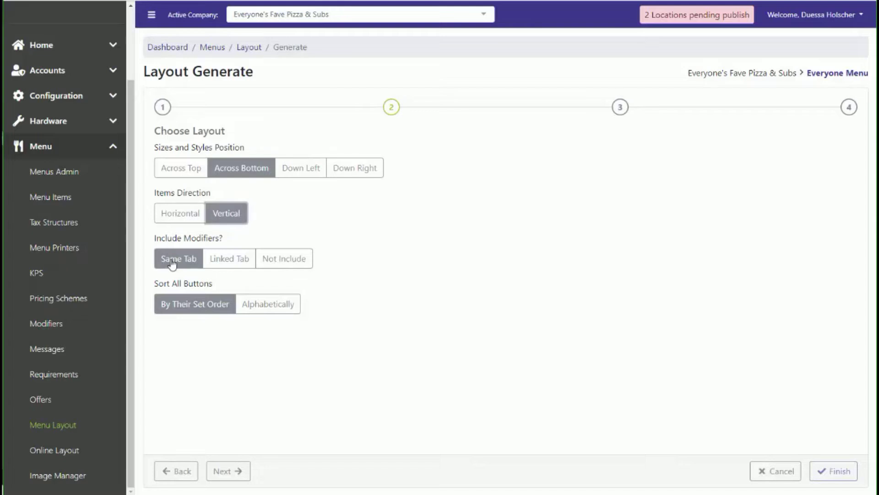
click(233, 260)
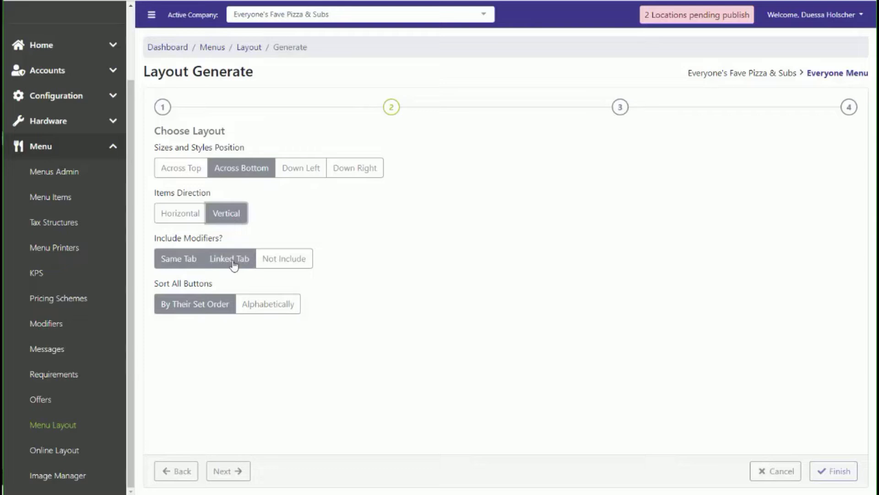
click(234, 264)
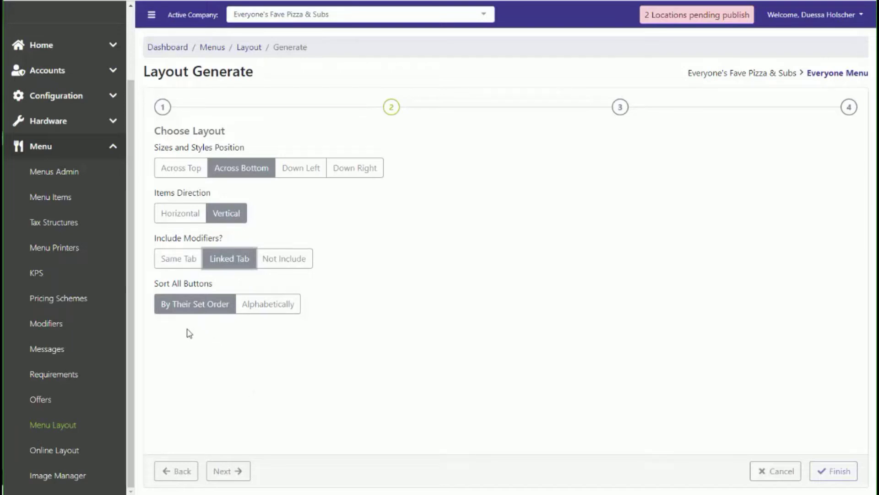
click(272, 311)
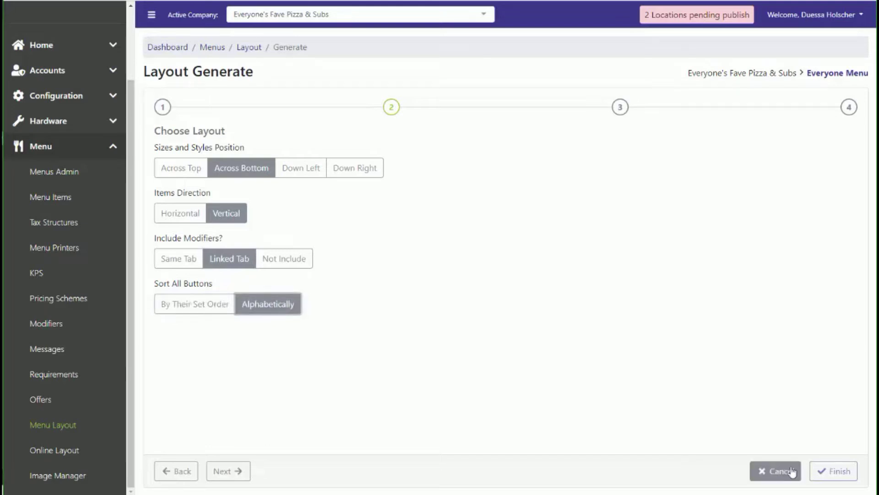
click(230, 474)
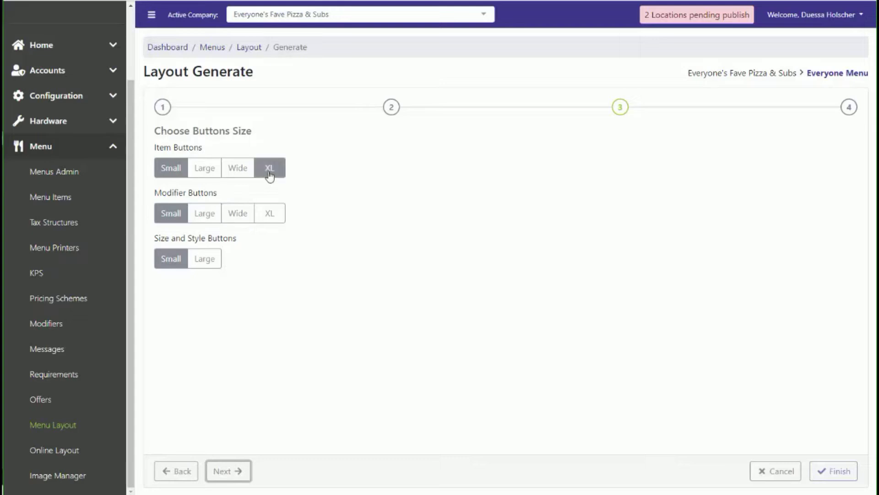
Set the item buttons to Wide, and the modifier buttons and size and style buttons to Large
click(240, 174)
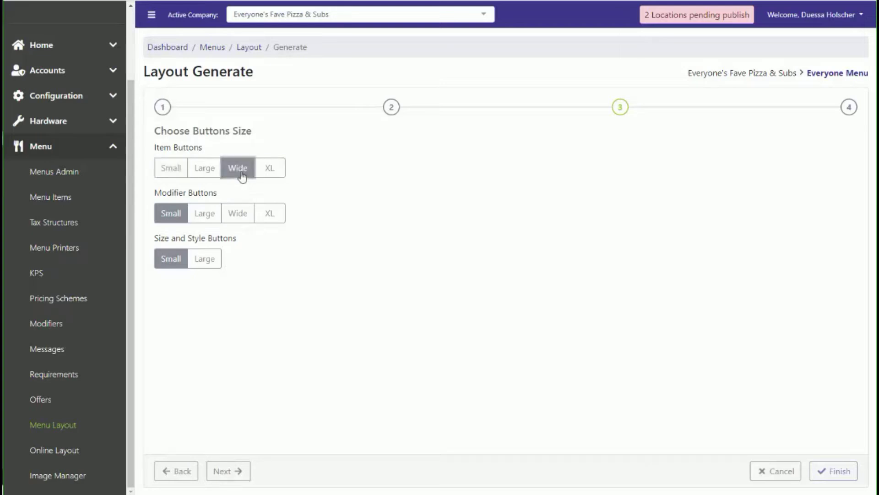
click(204, 215)
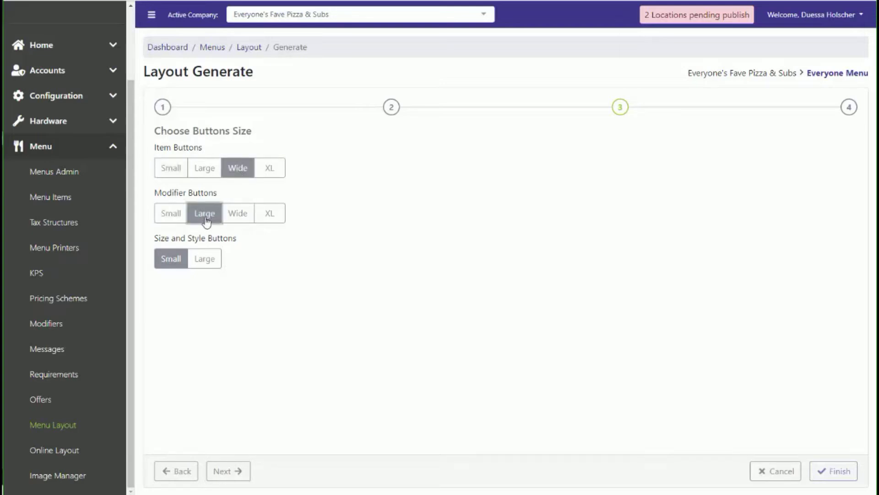
click(205, 259)
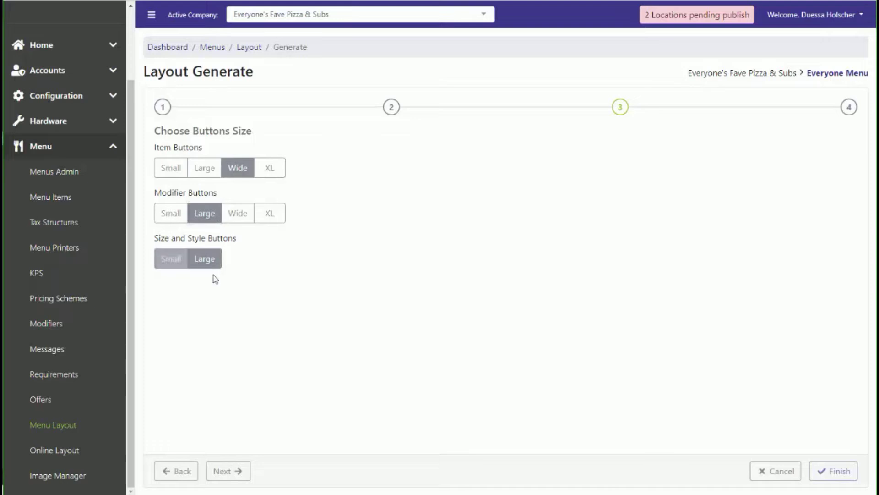
click(231, 477)
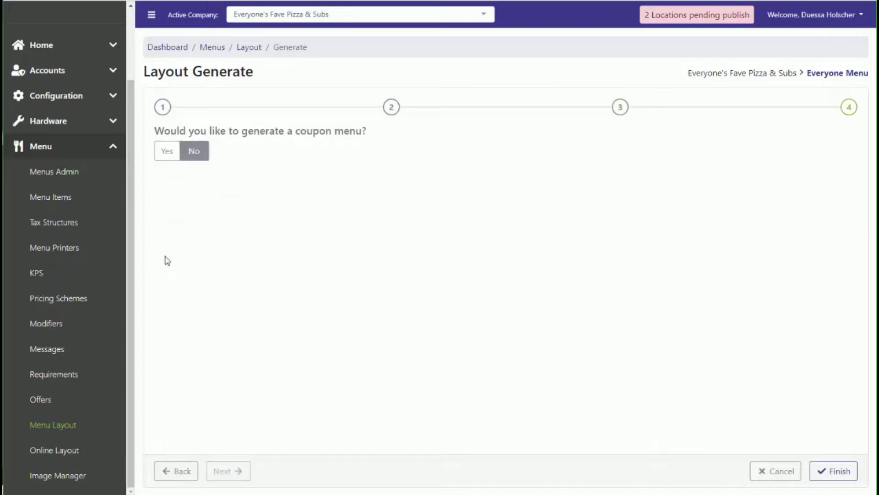
Include a coupon menu with Large buttons in Vertical direction and finish generating the layout
click(171, 155)
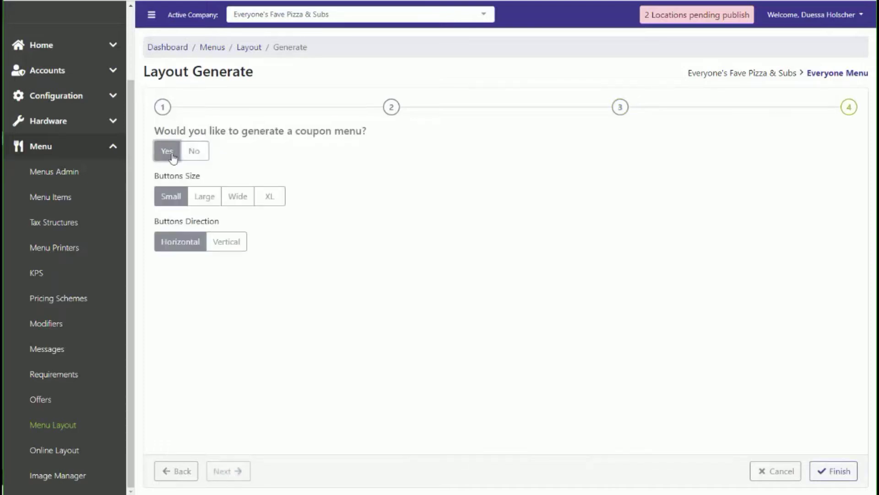
click(212, 206)
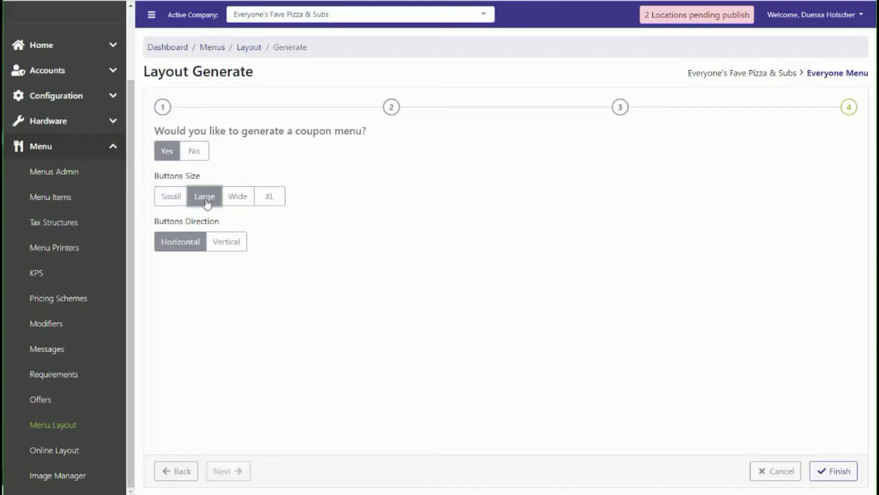
click(223, 246)
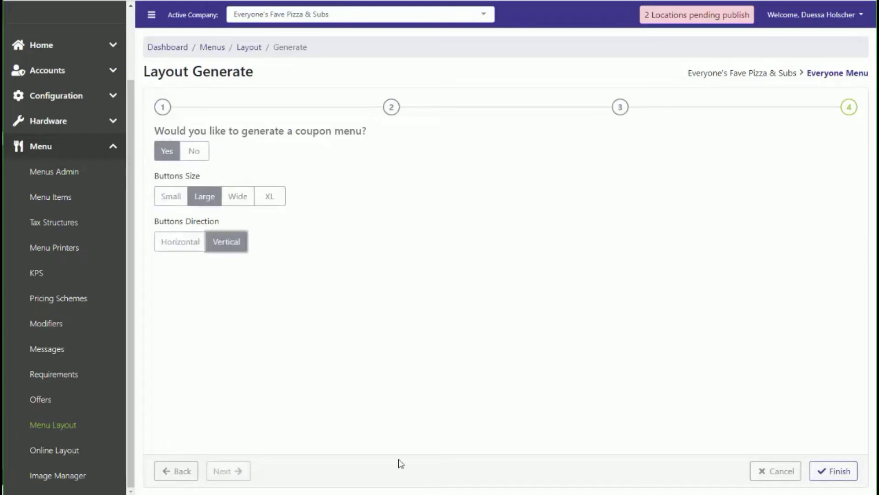
click(837, 476)
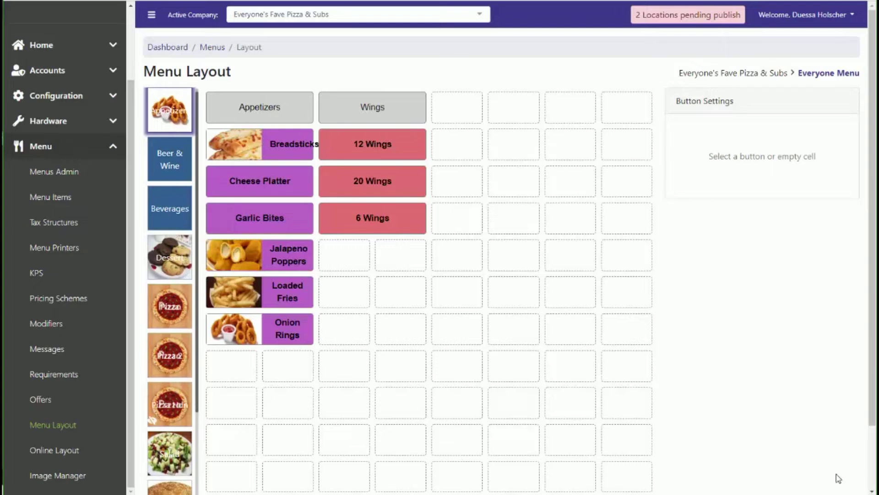
Review the generated button layouts on the Appetizers, Beer & Wine, Pizza and hidden Pizza tabs
mouse_move(173, 118)
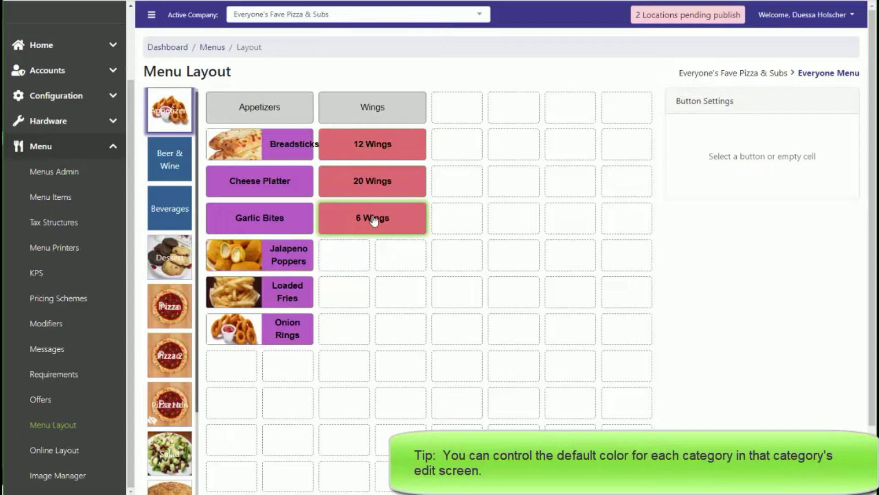
click(158, 163)
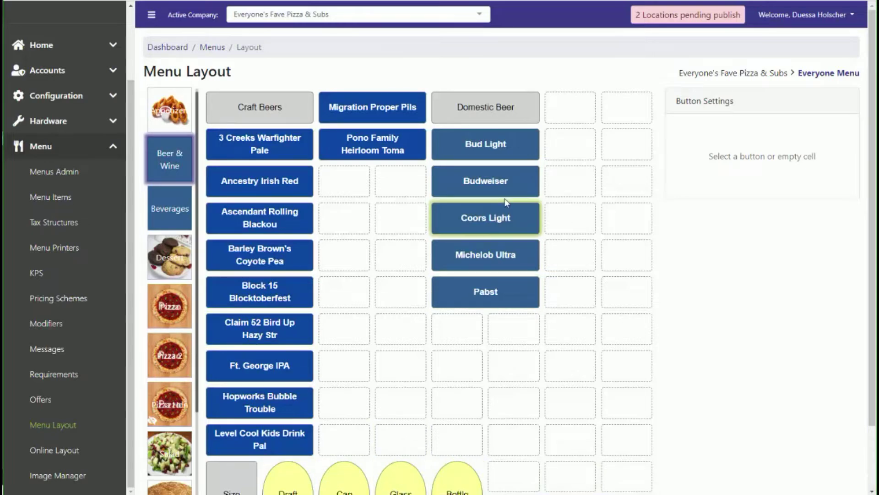
click(170, 305)
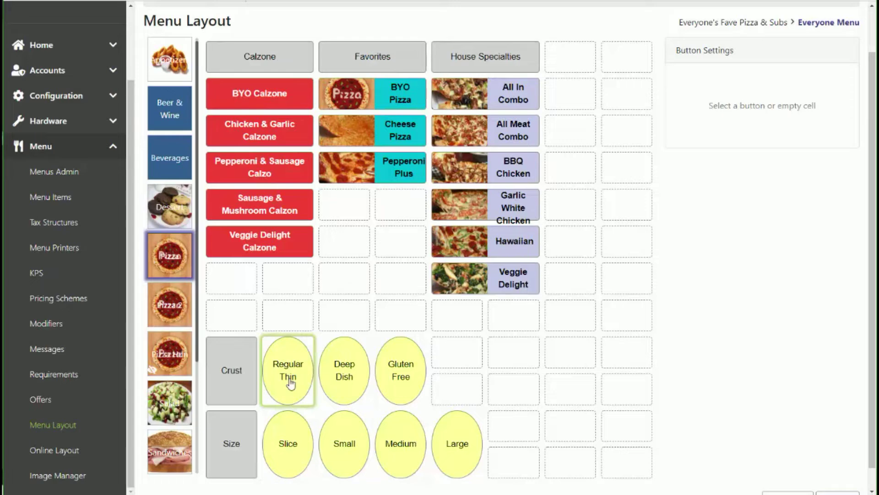
click(168, 358)
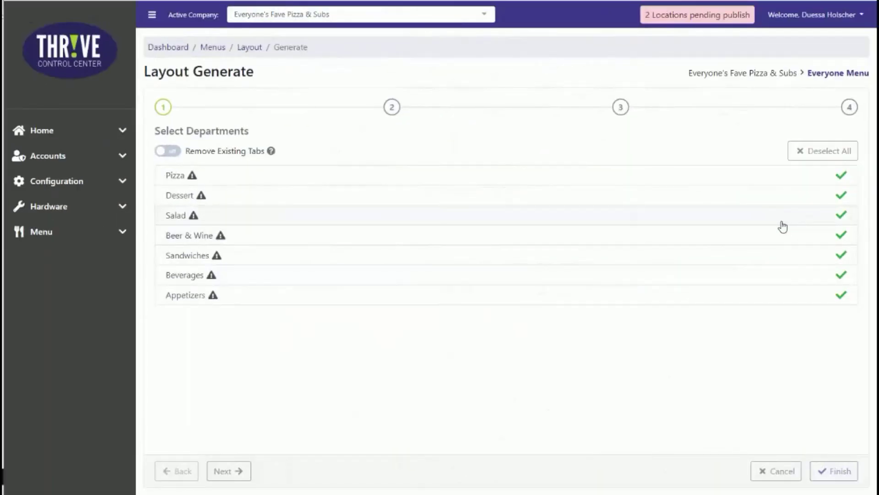
Limit the new layout generation to the Pizza department only, without removing existing tabs
click(831, 154)
click(836, 175)
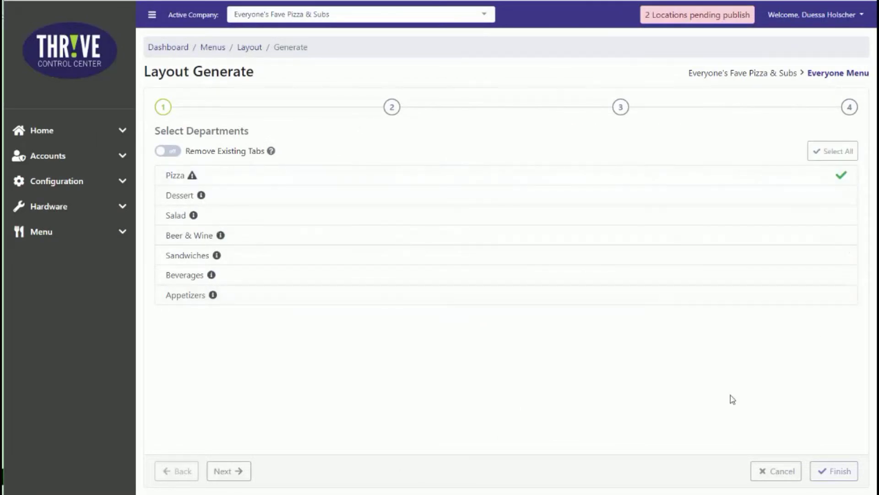
click(222, 475)
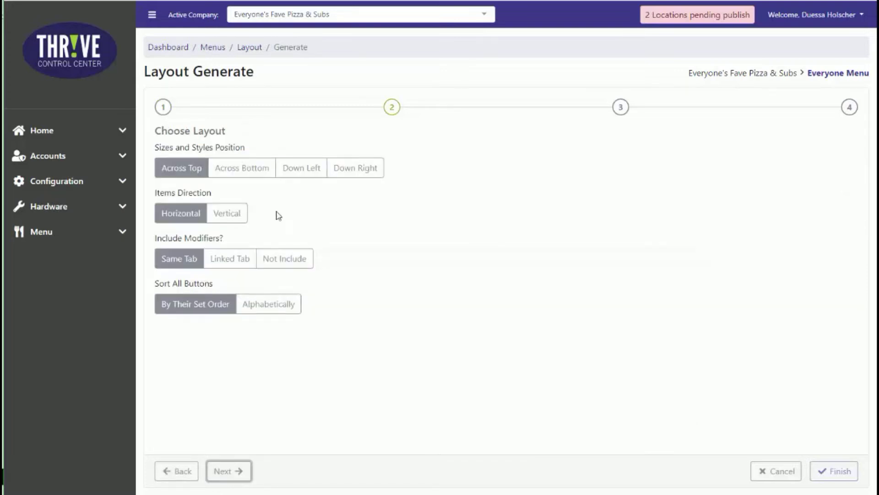
Configure the Pizza layout with sizes and styles Across Bottom, items Vertical, modifiers on the Same Tab, and buttons sorted Alphabetically
click(242, 171)
click(226, 216)
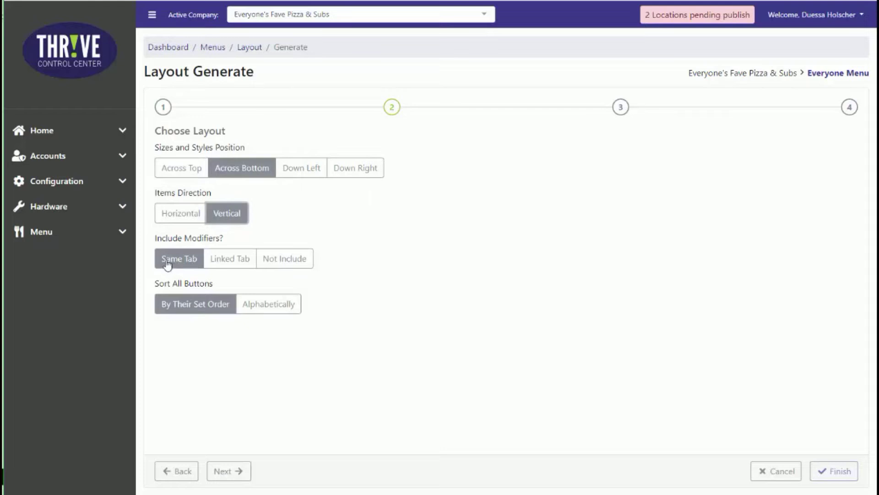
click(286, 305)
click(232, 468)
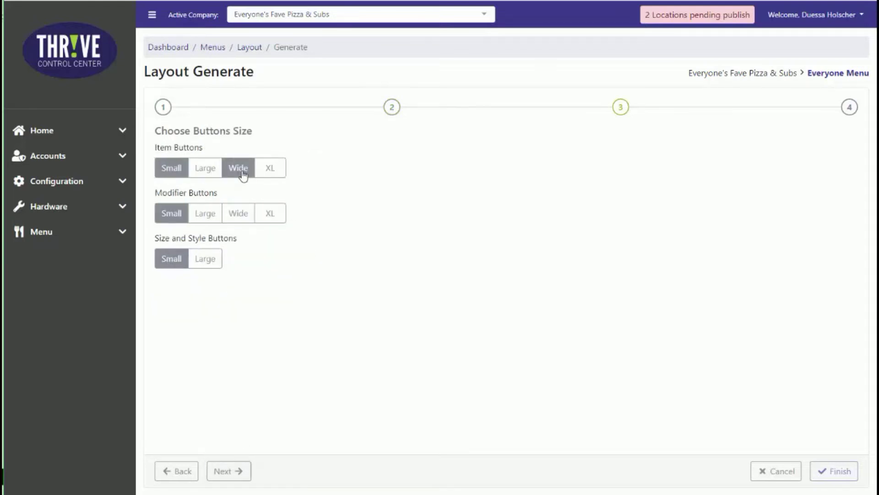
Set the Pizza item buttons to Wide and modifier buttons to Large, and finish generating without a coupon menu
click(240, 172)
click(201, 214)
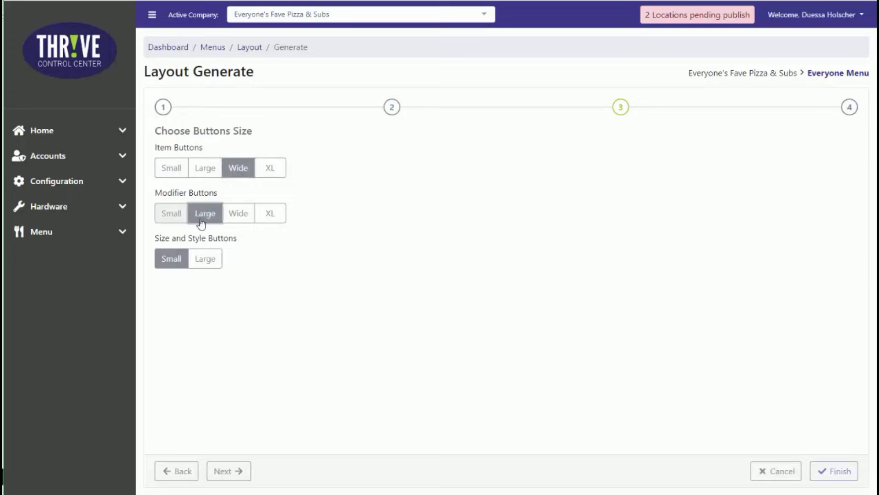
click(232, 472)
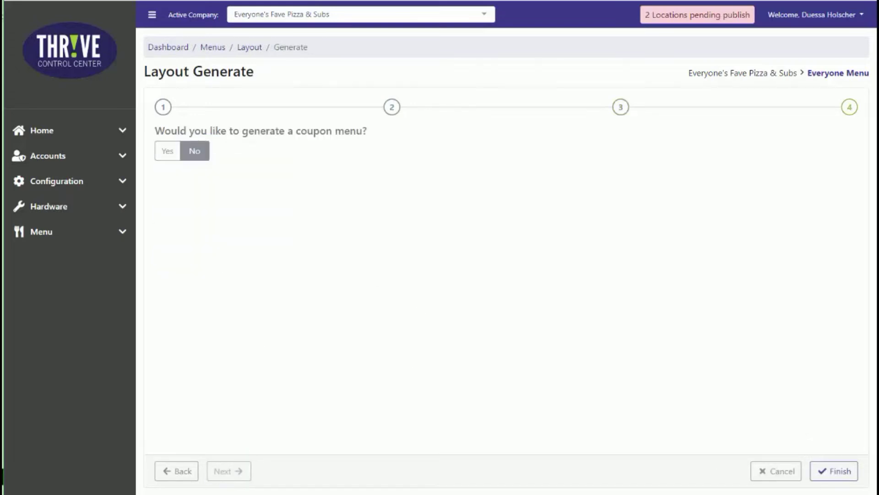
click(830, 477)
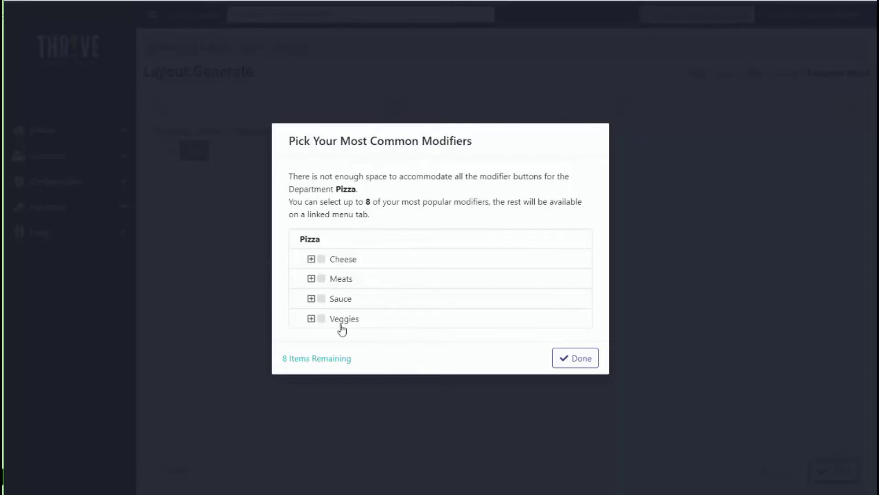
Select Extra Cheese and Mozzarella from the Cheese group as common Pizza modifiers
click(311, 259)
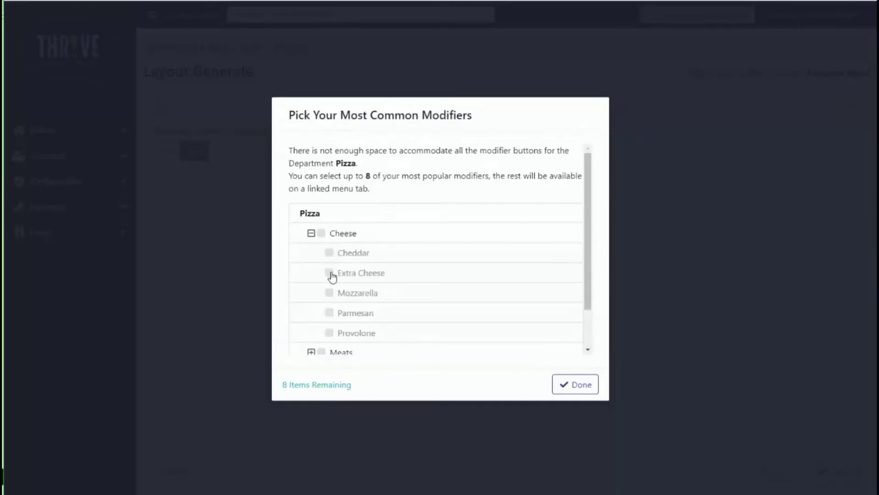
click(329, 272)
click(329, 293)
scroll(302, 318, down, 2)
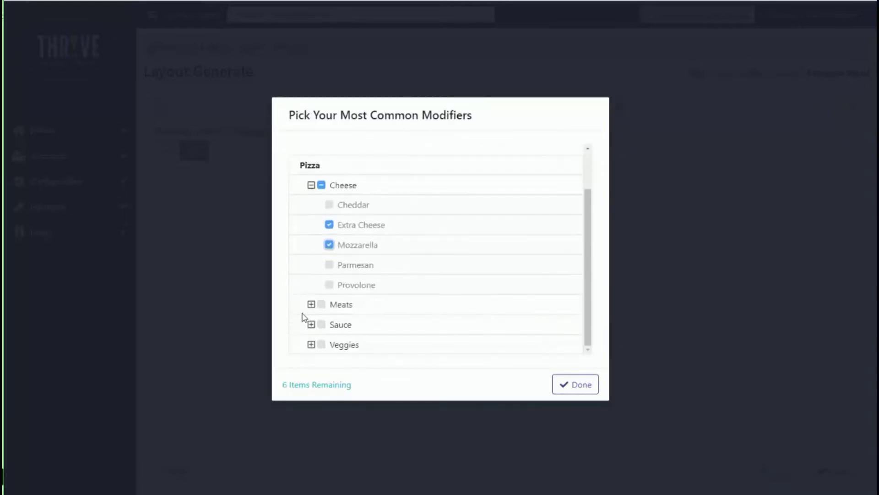
Select Chicken, Pepperoni, Salami and Sausage from the Meats group as common Pizza modifiers
click(311, 304)
scroll(310, 304, down, 3)
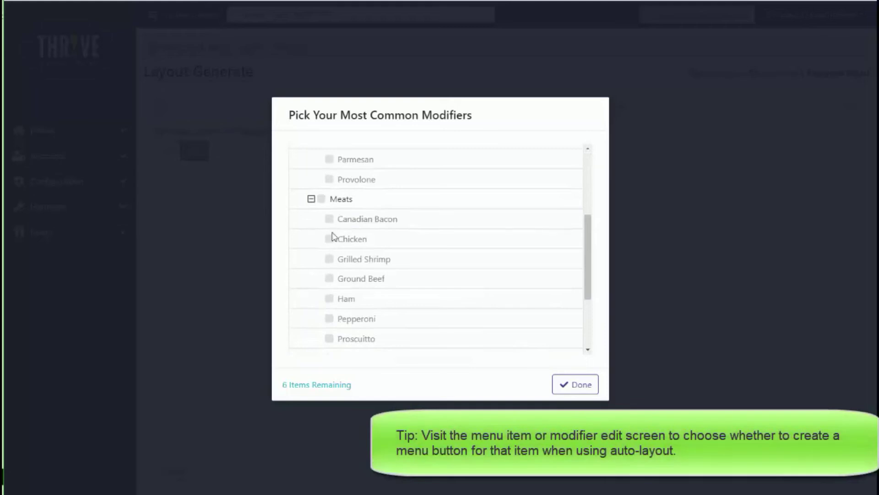
click(329, 239)
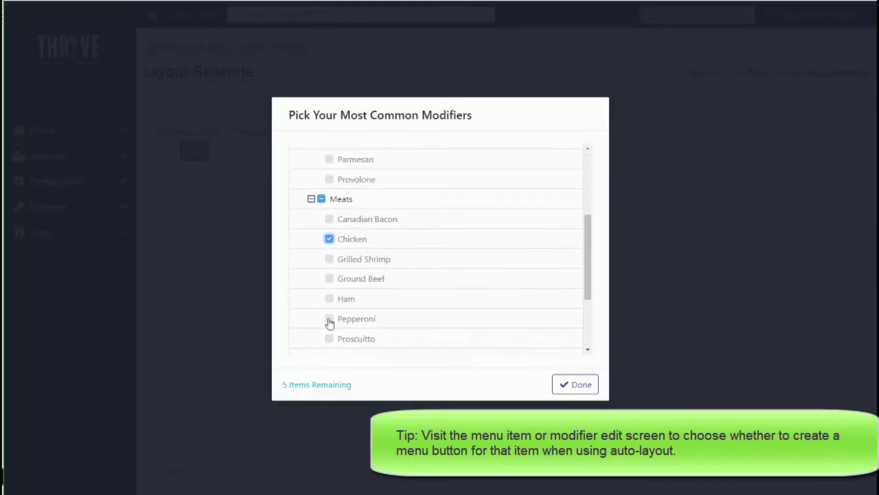
click(329, 318)
scroll(328, 323, down, 3)
click(329, 266)
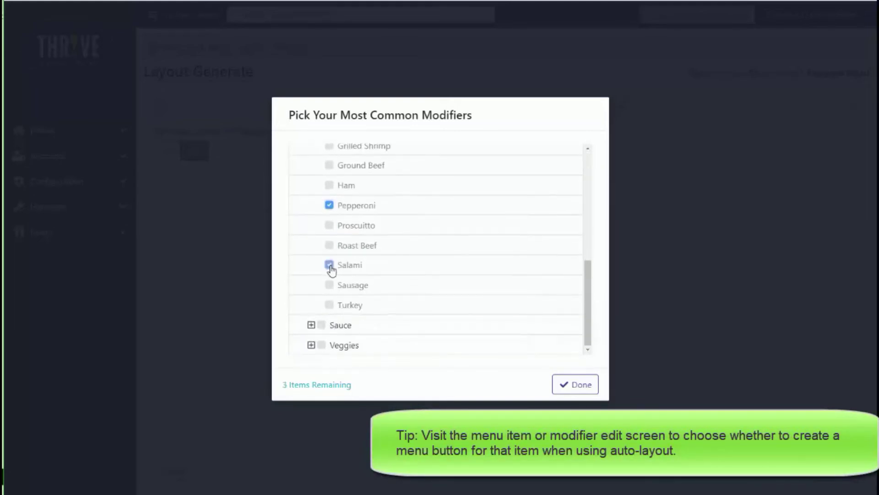
click(329, 284)
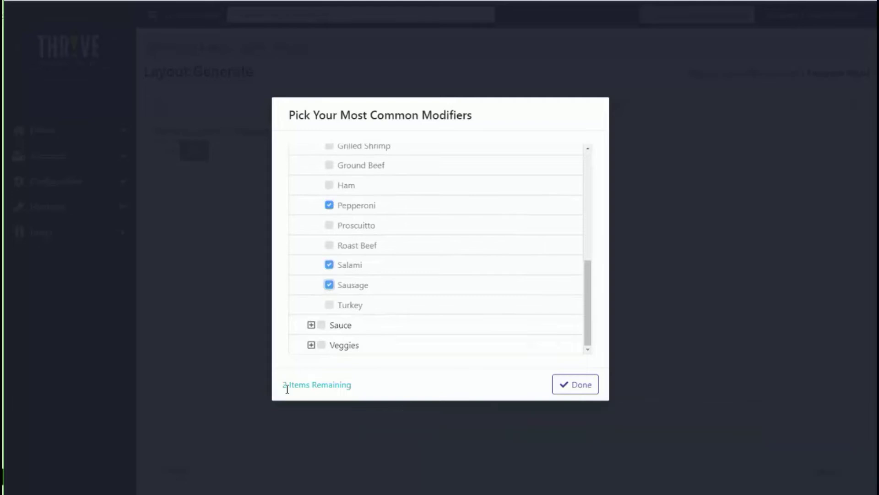
Select Spicy Red Sauce and Pizza Sauce from the Sauce group, and complete the common modifier selection
click(311, 326)
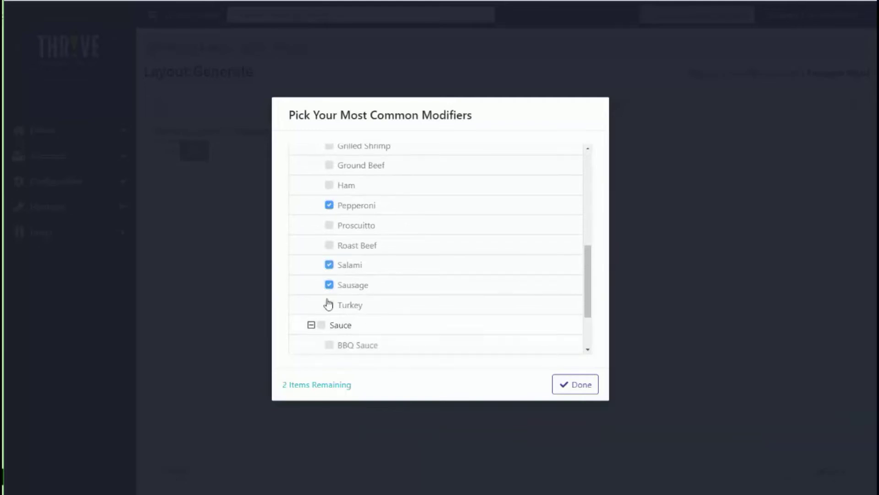
scroll(330, 303, down, 2)
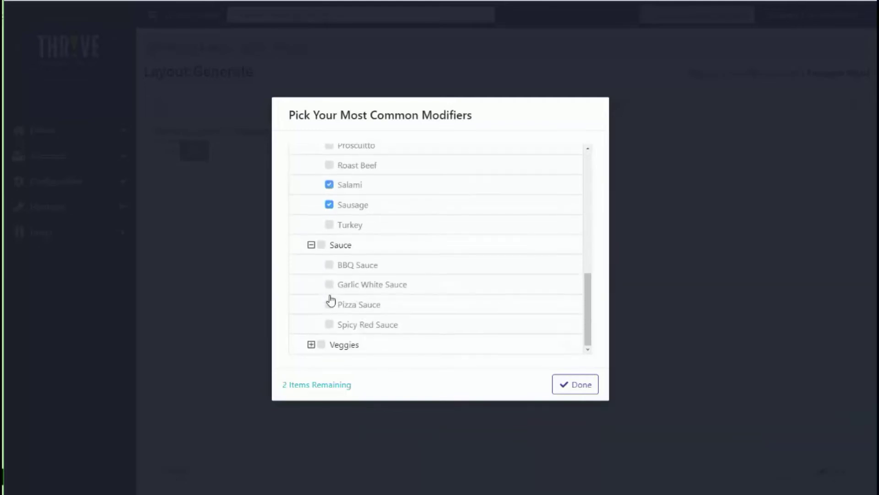
click(329, 324)
click(329, 304)
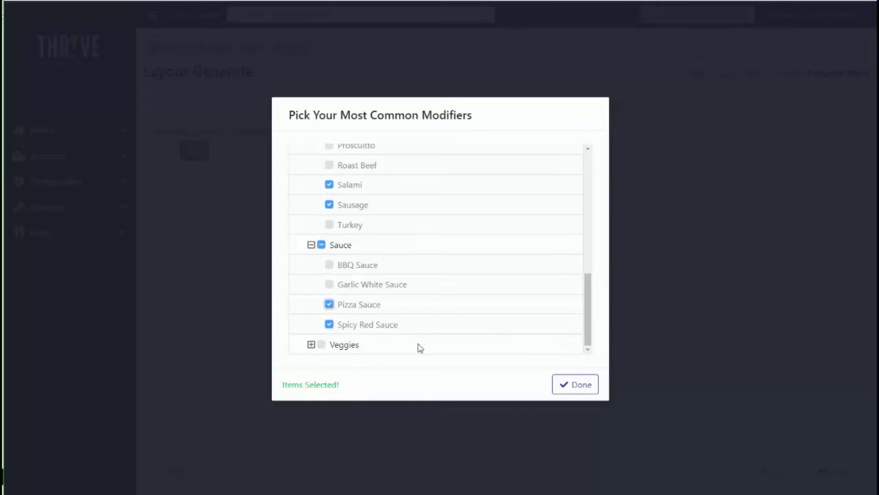
click(584, 389)
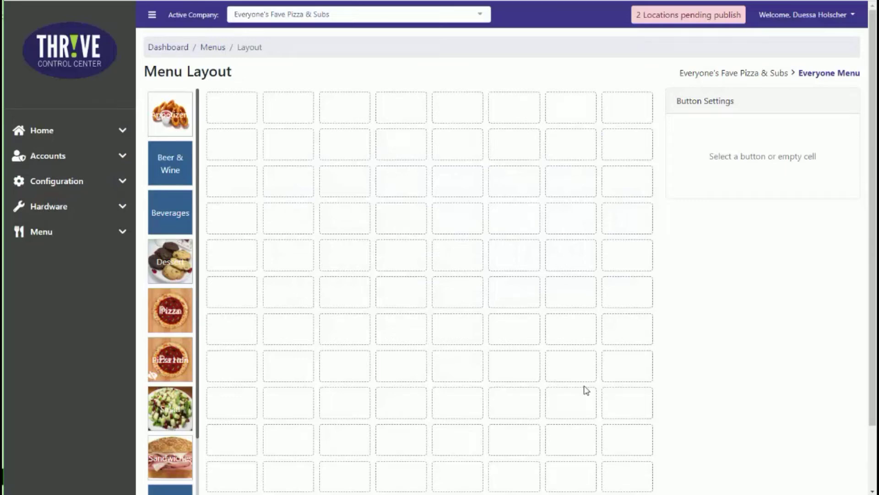
Review the newly generated Pizza tab with its items, sizes, crusts and modifiers, and the linked hidden Pizza tab
click(167, 308)
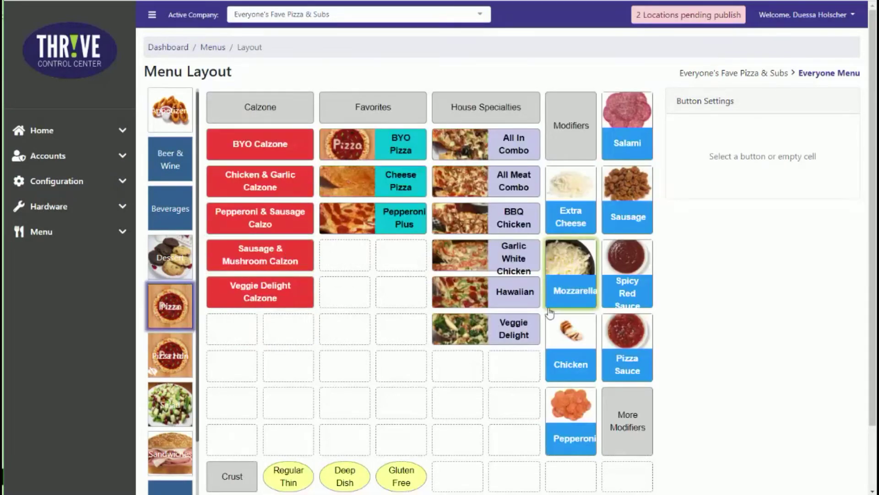
scroll(424, 426, down, 1)
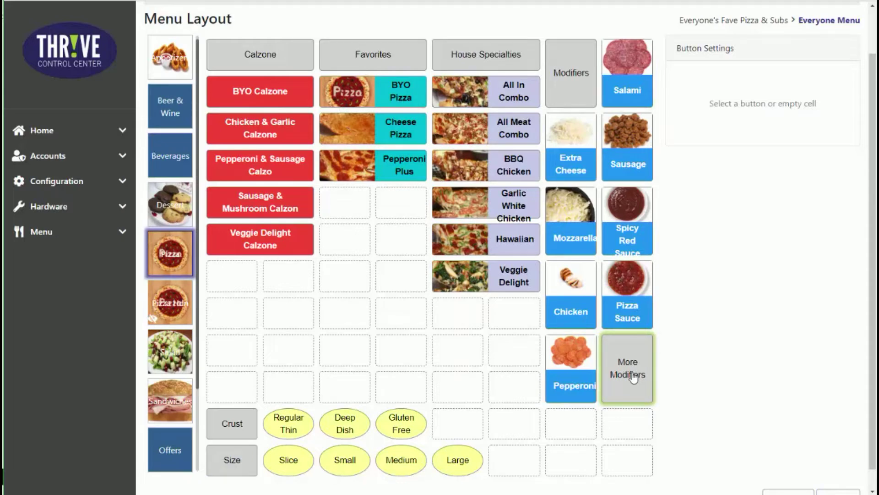
click(170, 311)
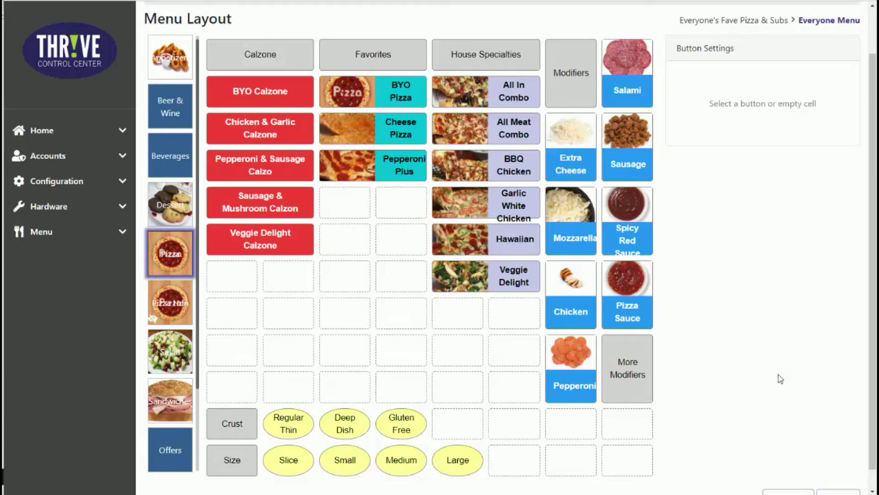
Move the Salami button to the empty cells directly below Pepperoni, and set the Modifiers label's button size to Wide
drag(633, 90, 574, 462)
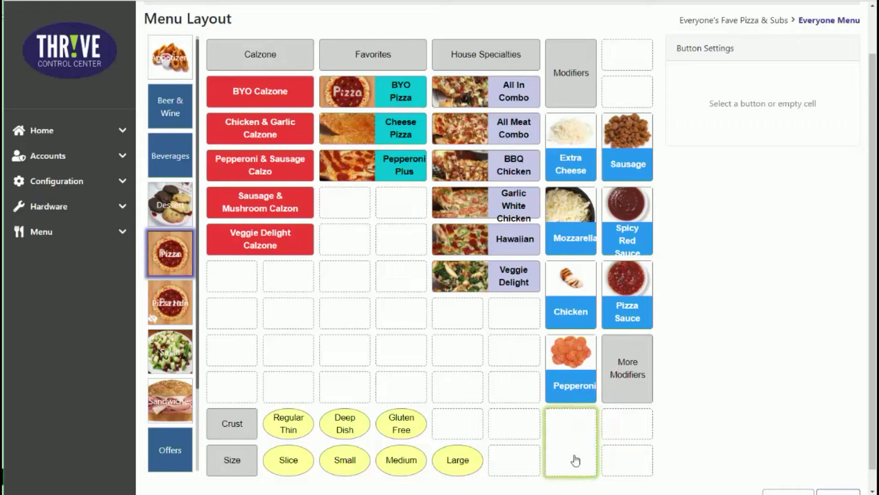
click(572, 87)
click(840, 175)
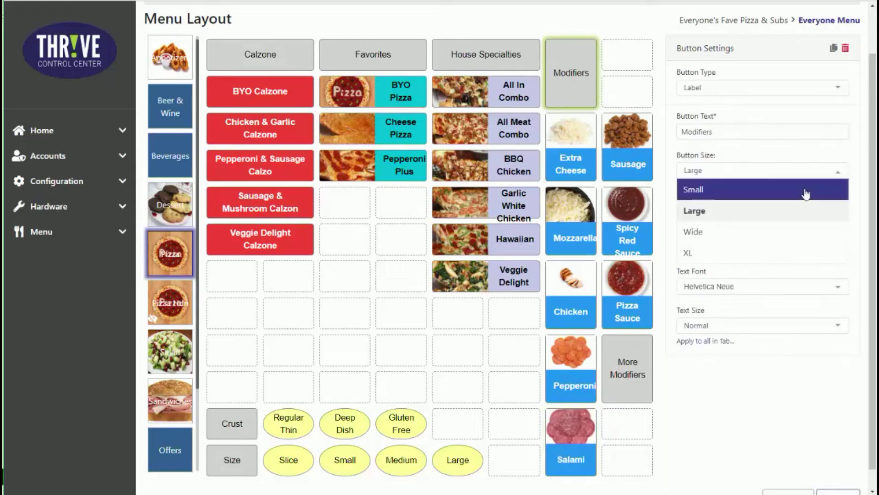
click(806, 189)
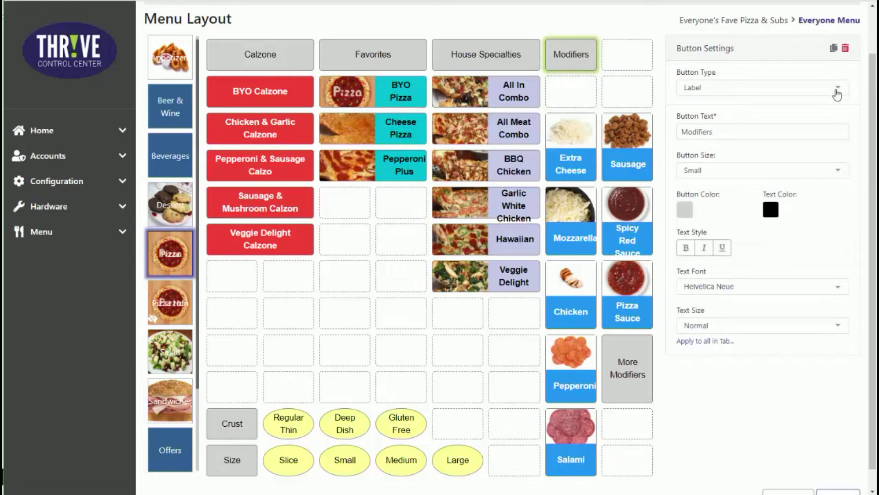
click(839, 170)
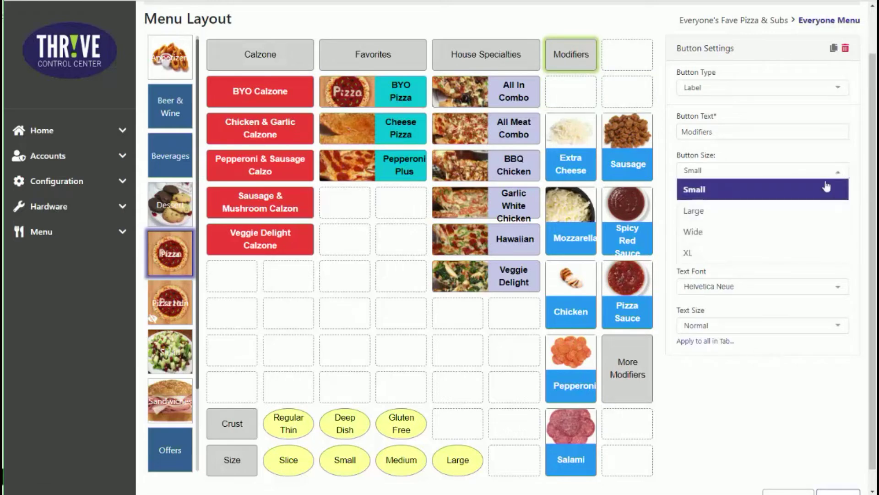
click(783, 238)
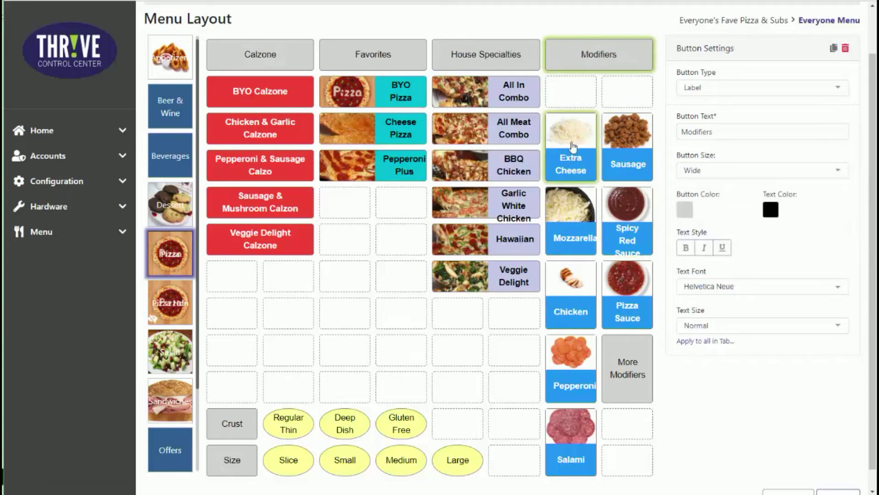
Shift the common modifier buttons up one row, from Extra Cheese and Sausage down to Salami, to close the gap under the Modifiers label
drag(573, 147, 571, 102)
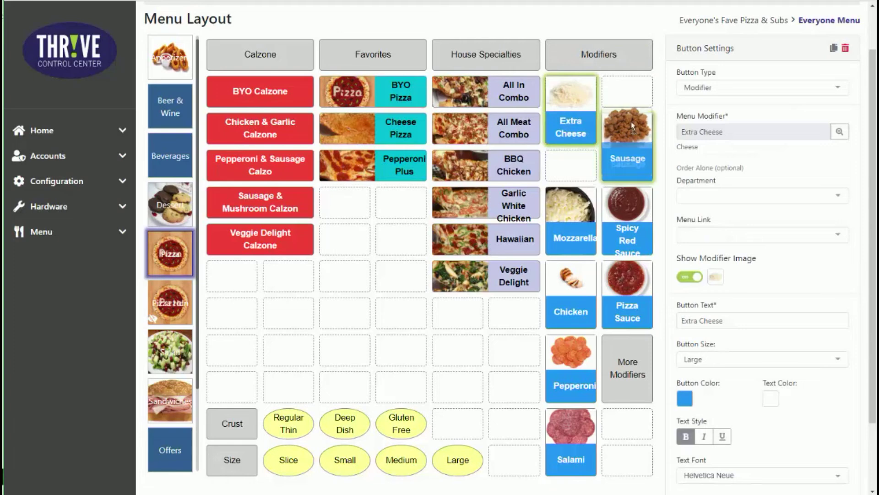
drag(631, 122, 630, 101)
drag(568, 222, 579, 164)
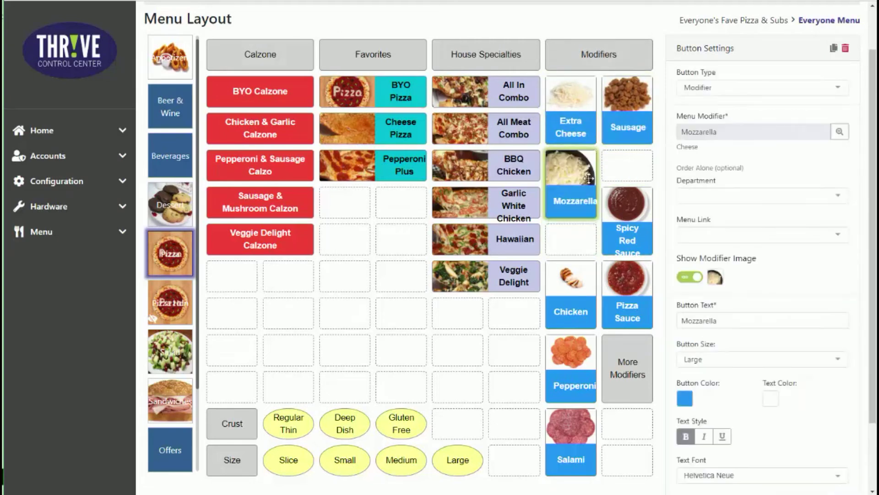
drag(625, 201, 626, 165)
drag(570, 279, 587, 253)
drag(630, 274, 628, 245)
drag(629, 245, 627, 248)
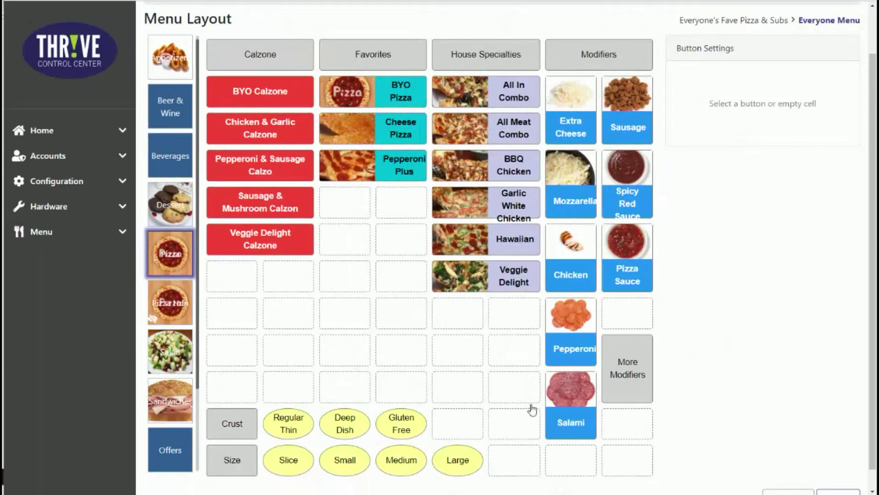
Add an Item button for Breadsticks from Appetizers in the first column, two rows below Veggie Delight Calzone
click(220, 316)
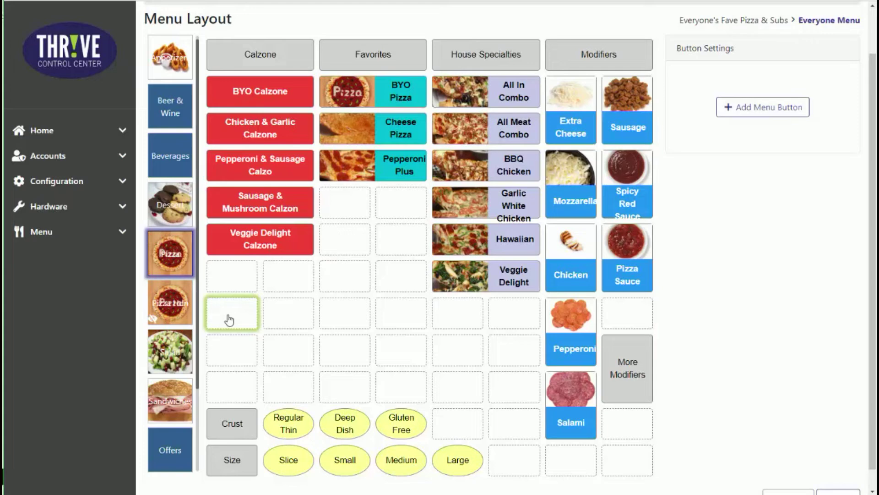
click(784, 113)
click(837, 89)
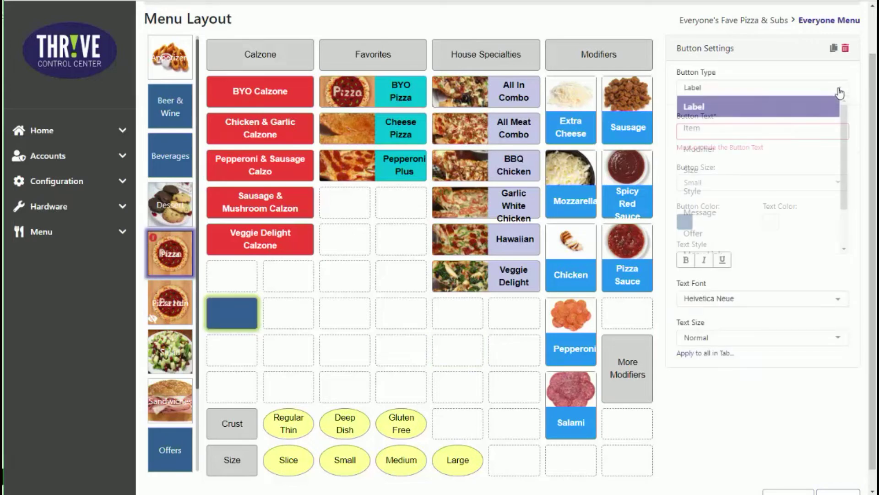
click(811, 128)
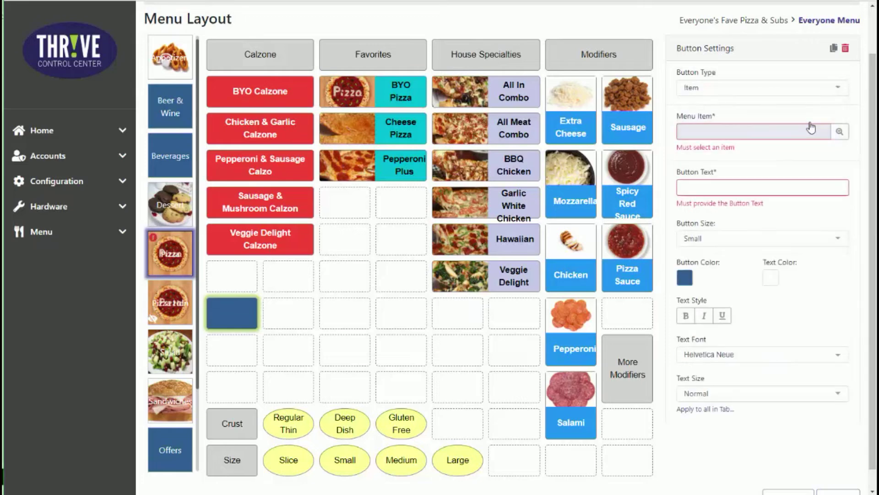
click(839, 131)
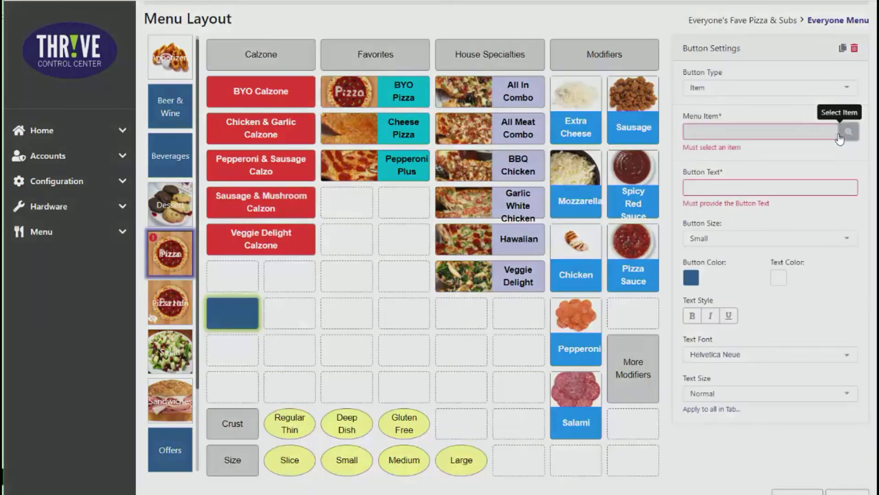
click(303, 220)
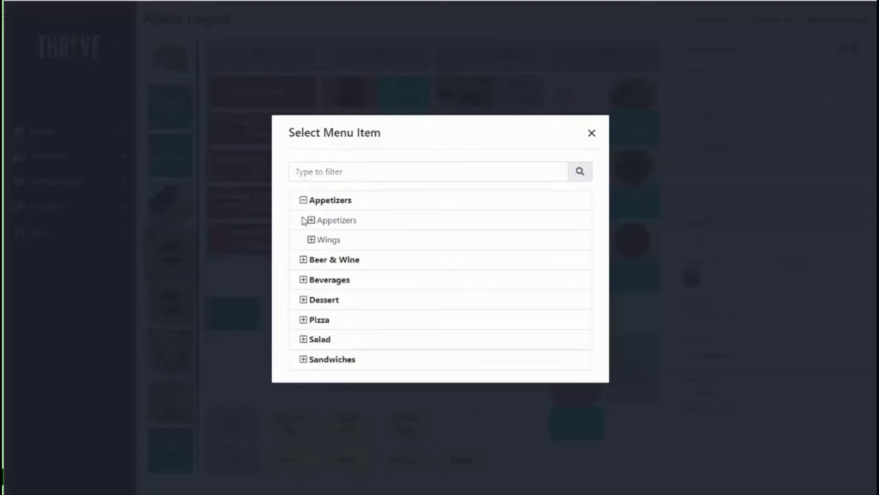
click(312, 221)
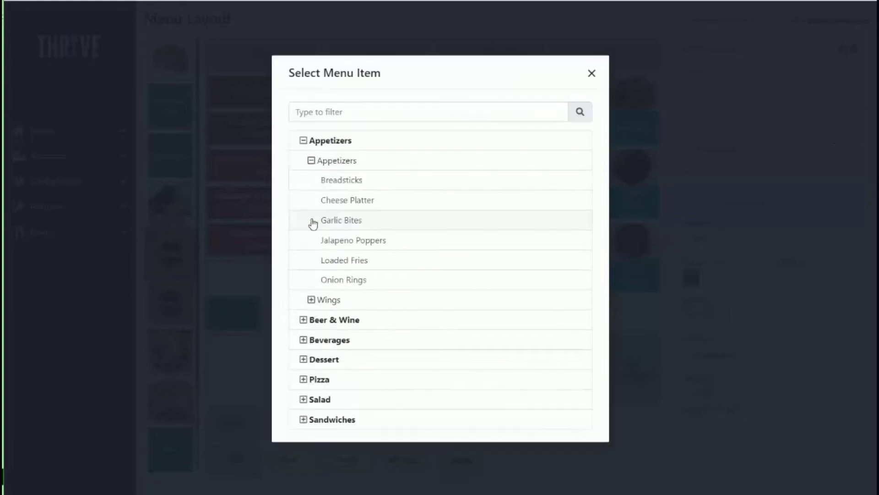
click(333, 182)
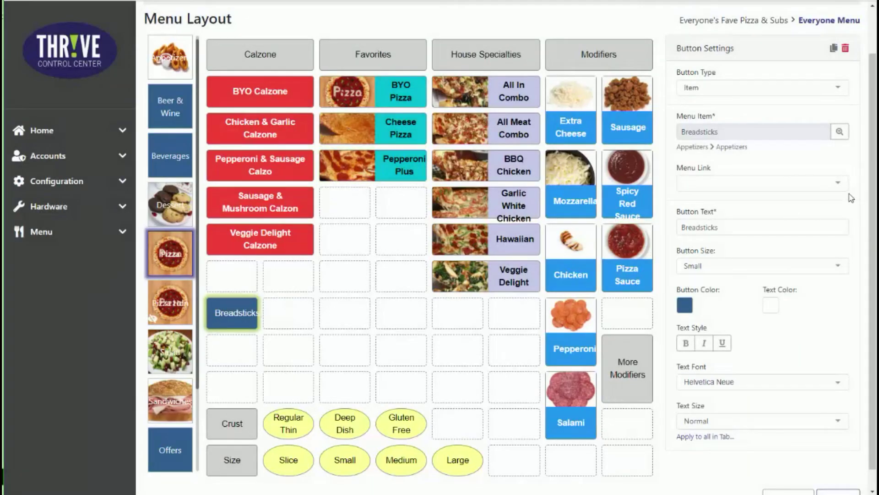
Set the Breadsticks button size to Wide and show its item image
click(838, 269)
click(814, 327)
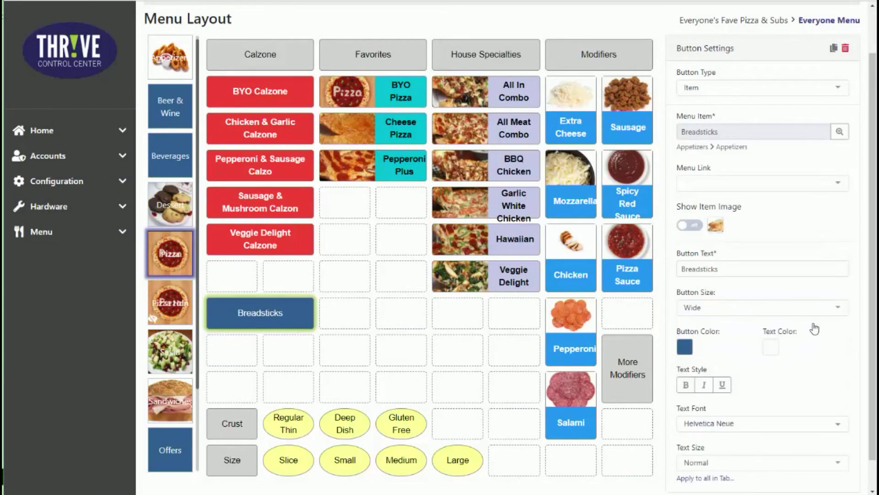
click(694, 226)
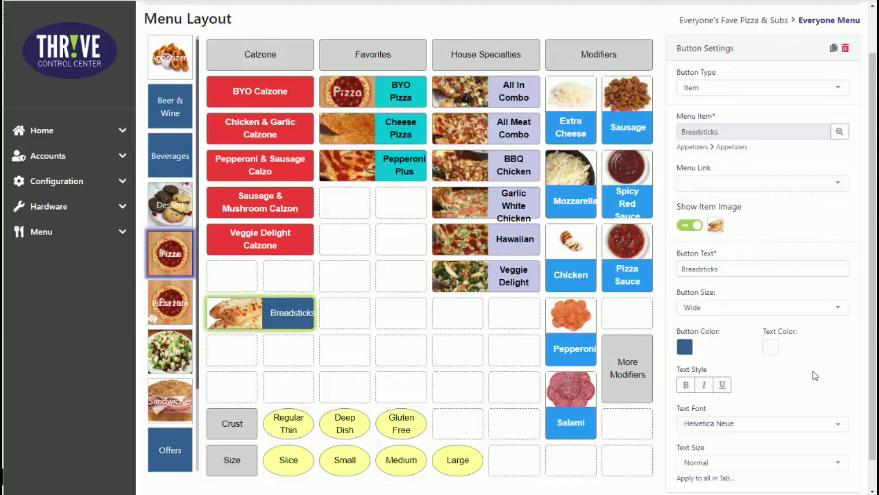
Give the Breadsticks button a light yellow button color and a dark navy text color
click(689, 350)
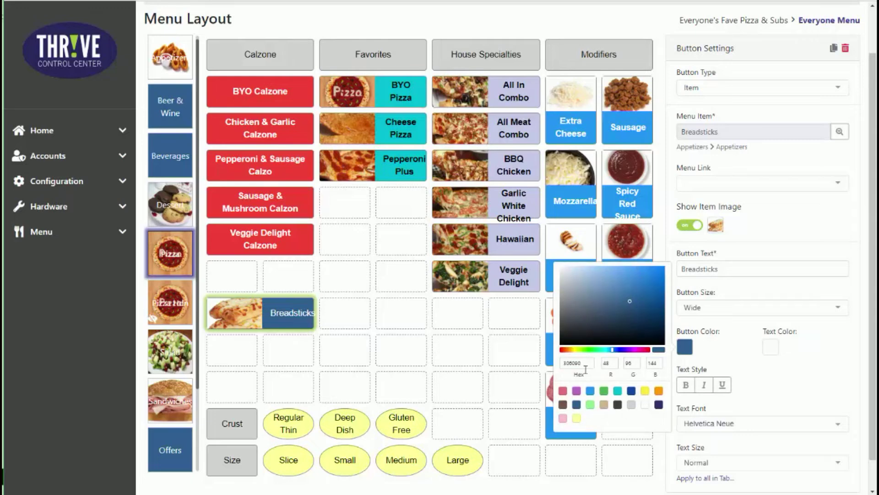
click(564, 392)
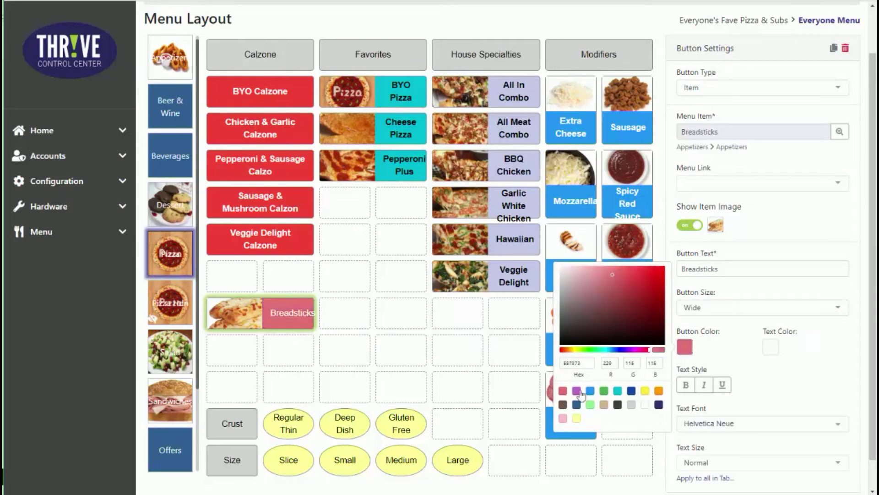
click(577, 418)
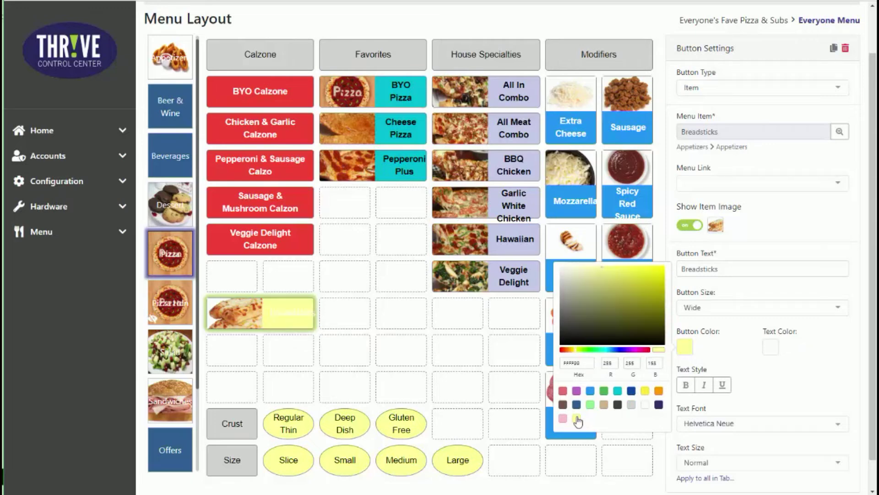
click(771, 348)
click(772, 349)
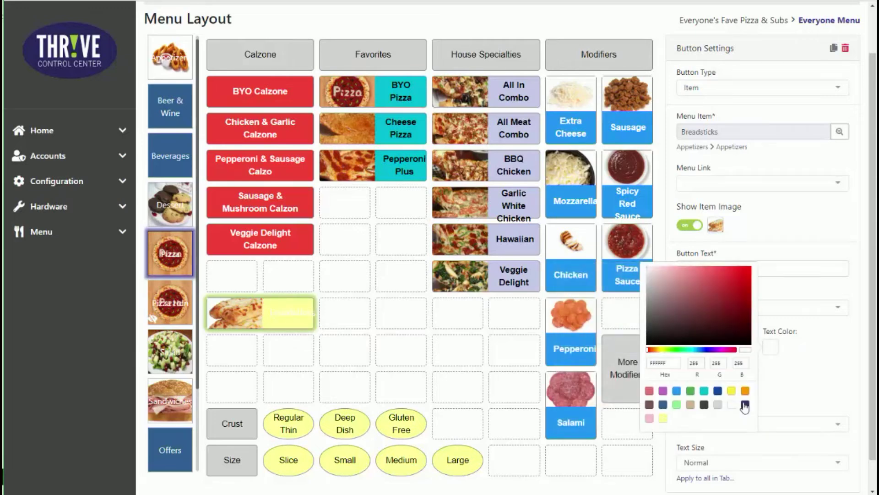
click(745, 404)
click(798, 375)
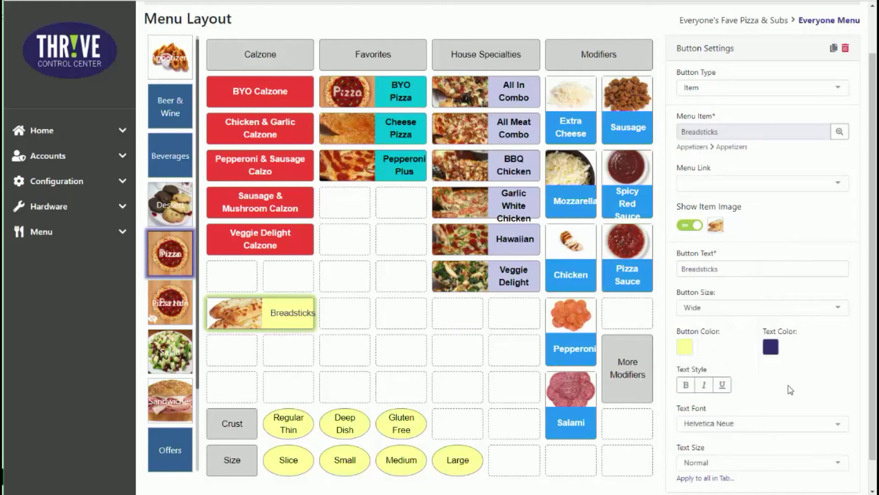
Save the changes made to the Pizza tab layout
scroll(791, 390, down, 1)
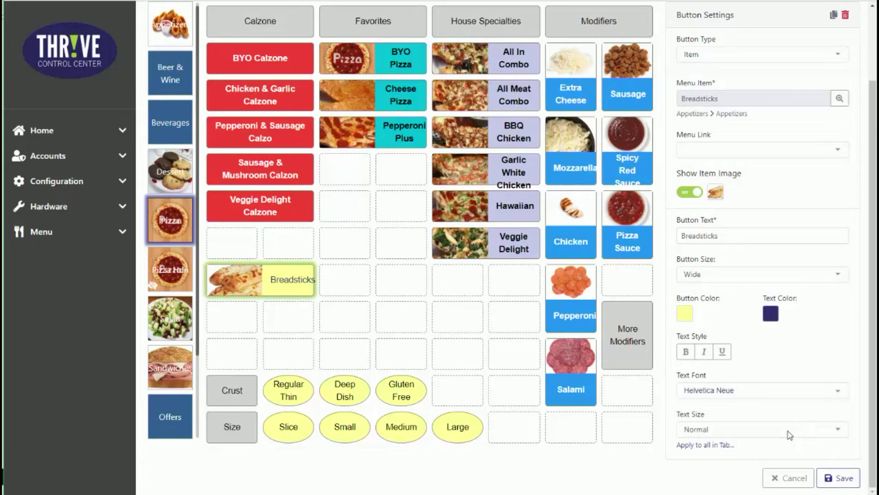
click(834, 478)
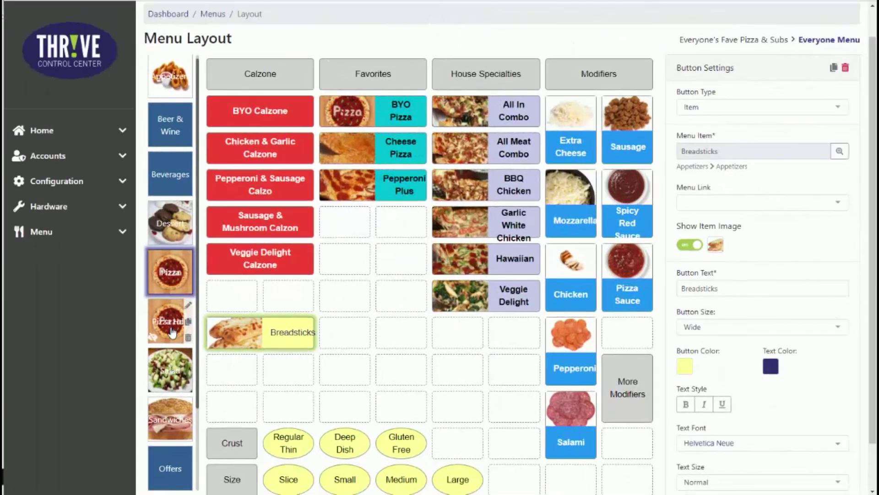
Add a new layout tab named Lunch Favorites
scroll(171, 366, down, 3)
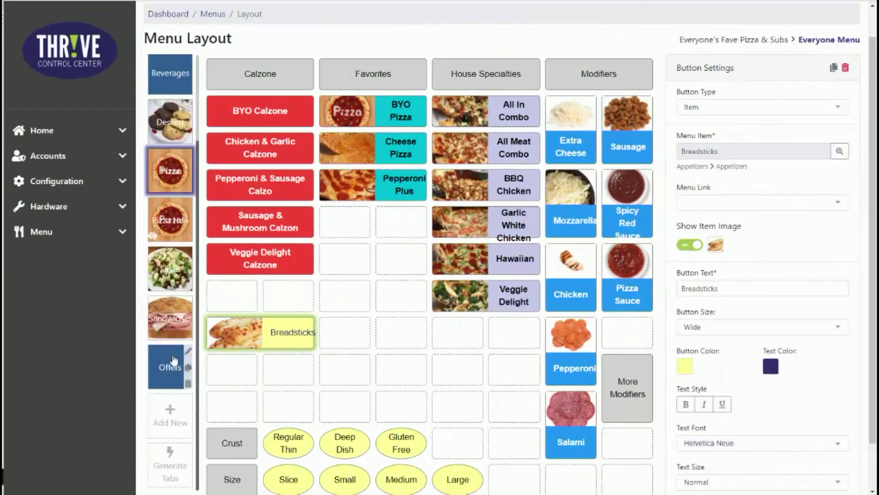
click(170, 417)
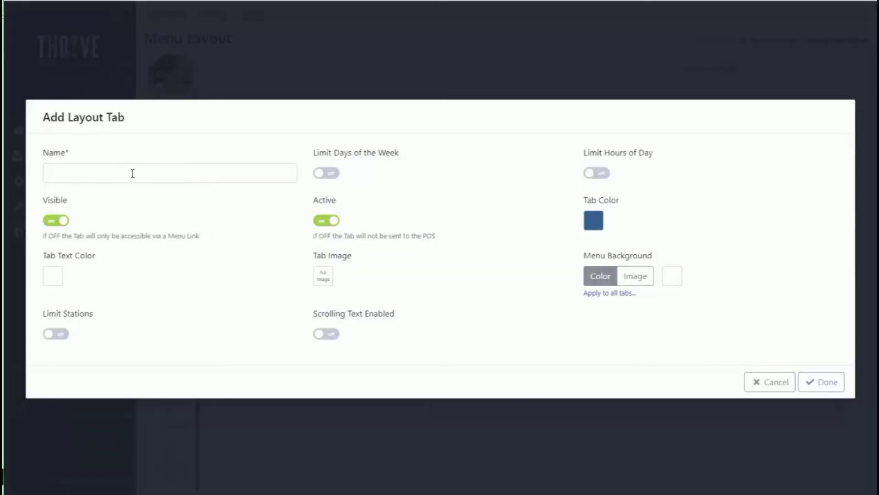
click(133, 173)
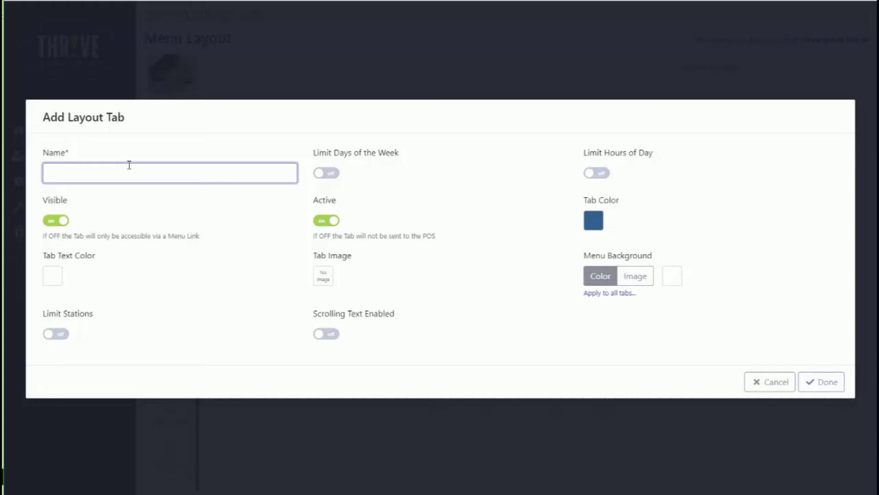
text(Lunch Favorites)
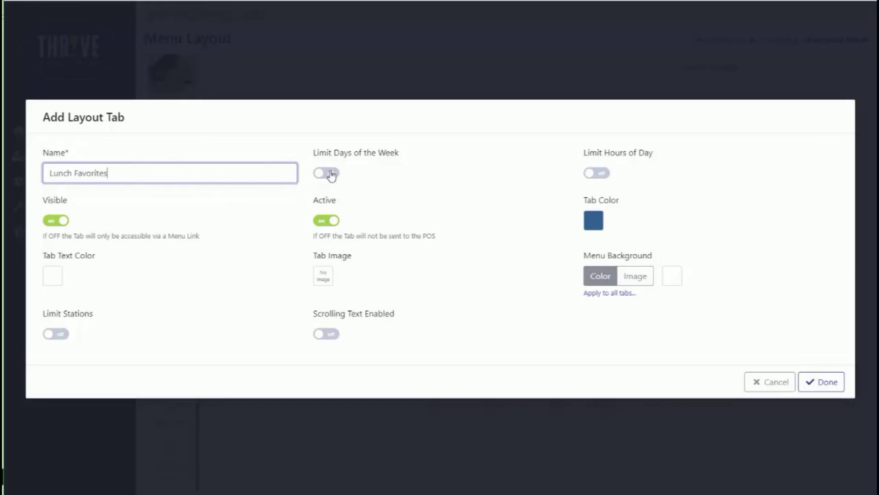
Limit the Lunch Favorites tab's hours of day to 11:00 AM through 02:00 PM
click(604, 174)
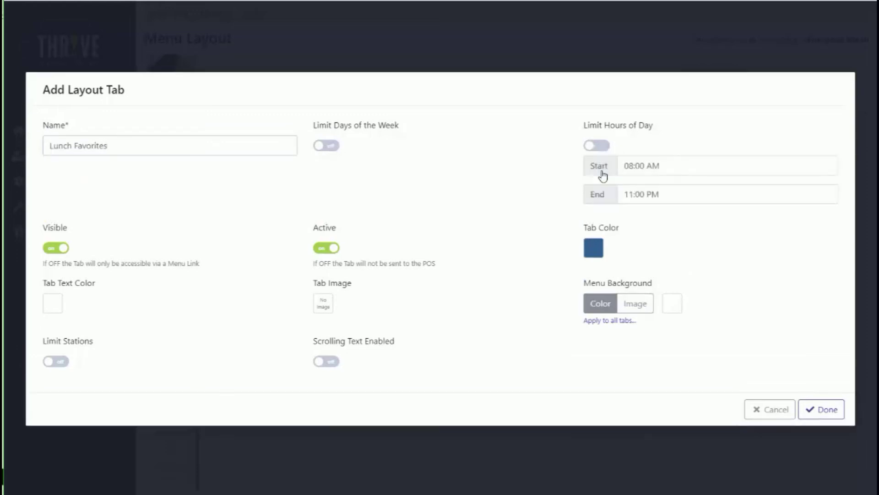
drag(673, 168, 640, 240)
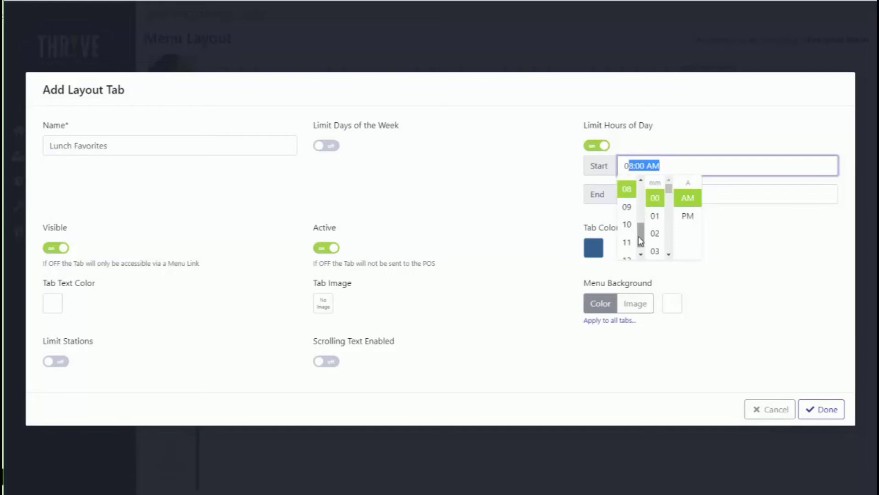
click(627, 241)
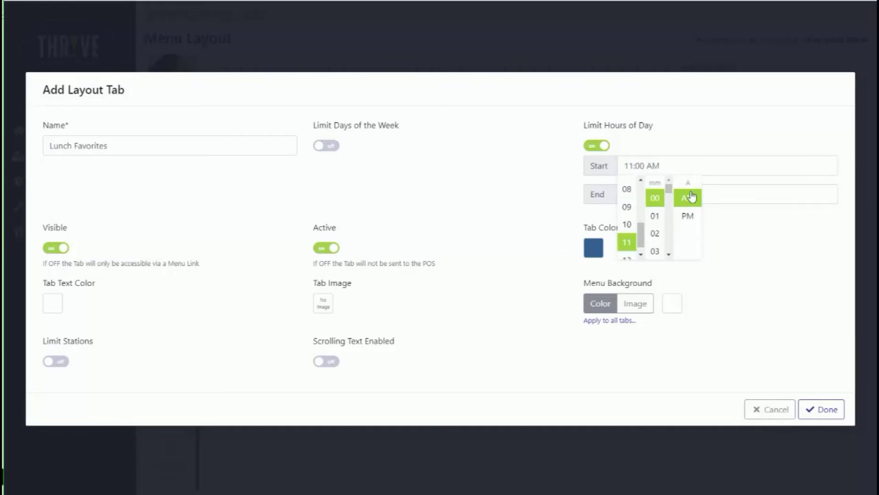
click(710, 194)
click(640, 196)
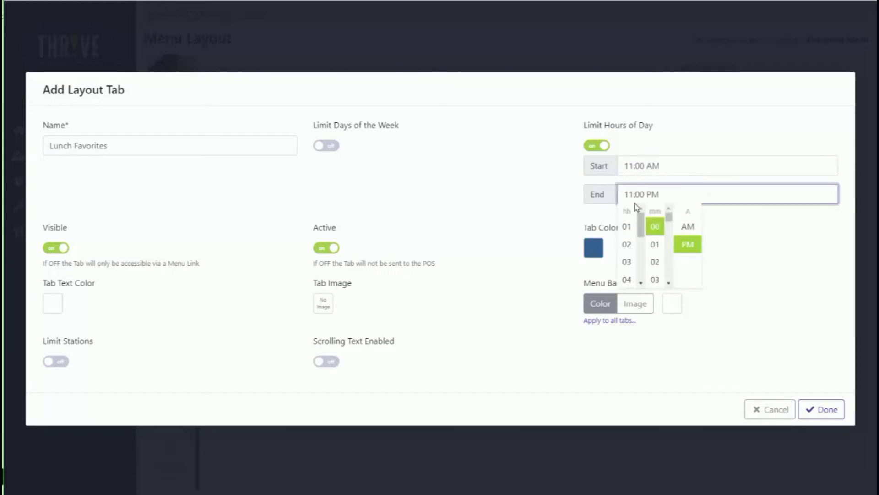
click(634, 242)
click(768, 285)
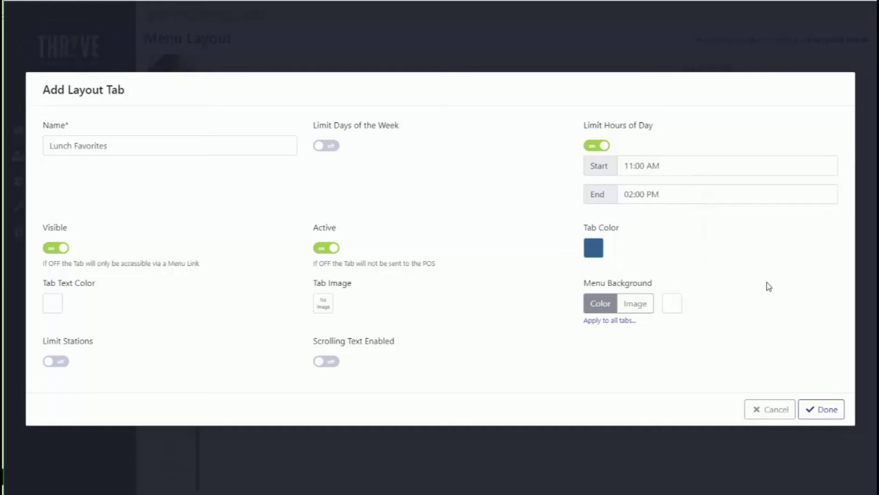
Give the tab a green tab color (4CAF50) and use the club sandwich with fries photo as its image
click(594, 250)
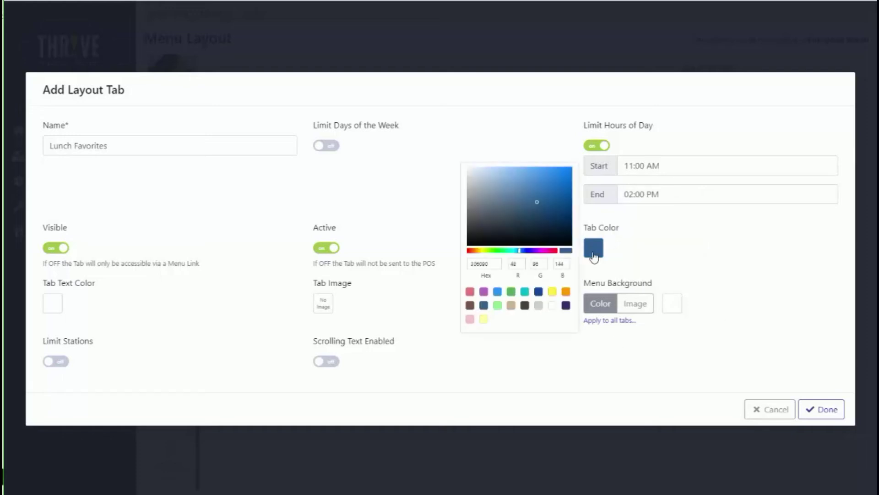
click(511, 292)
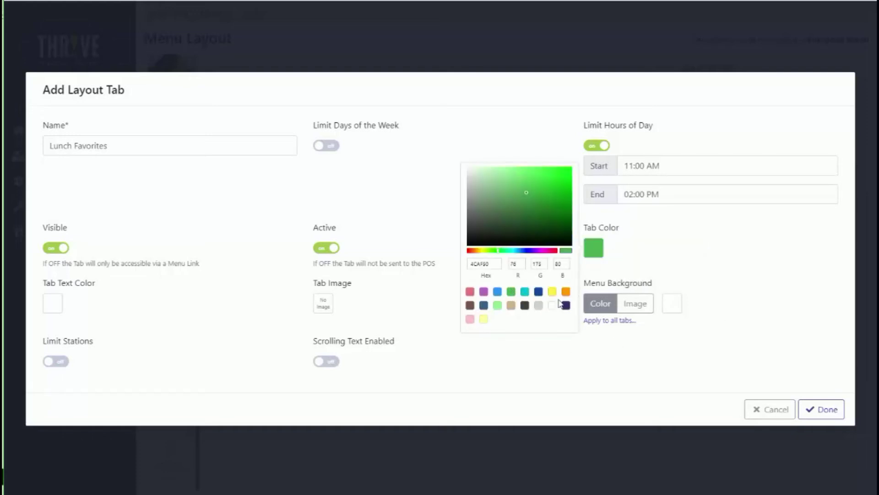
click(654, 264)
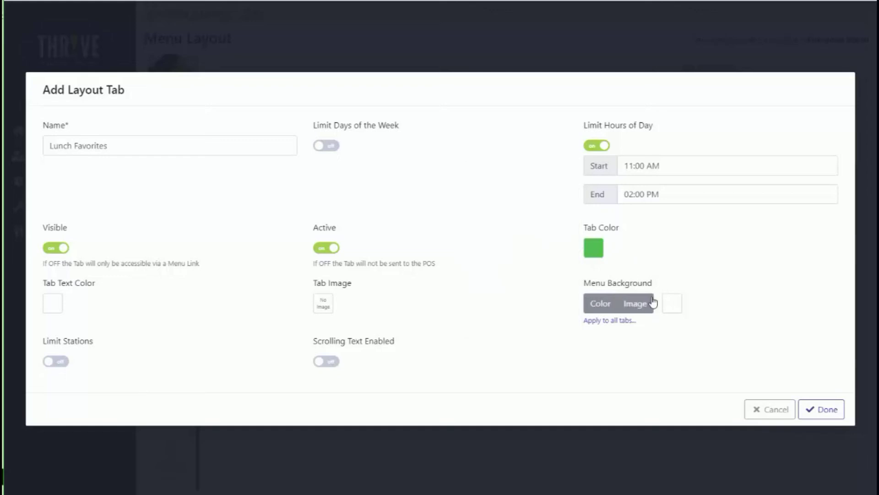
click(324, 306)
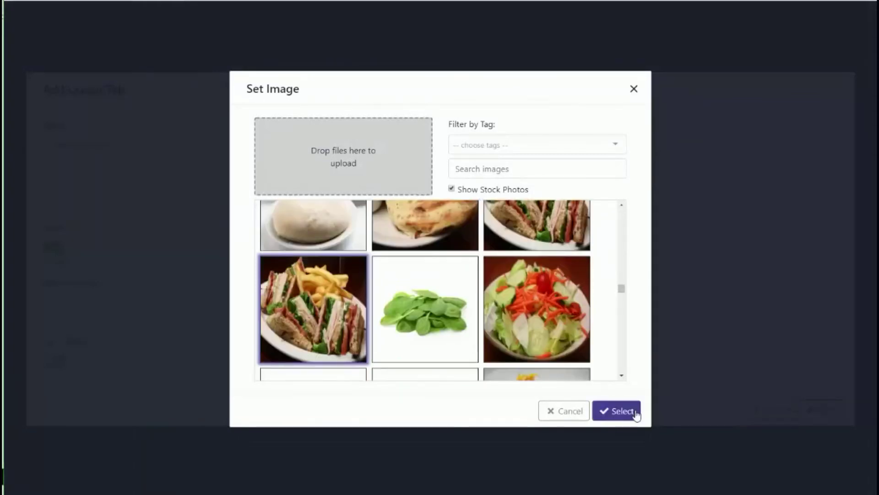
click(636, 414)
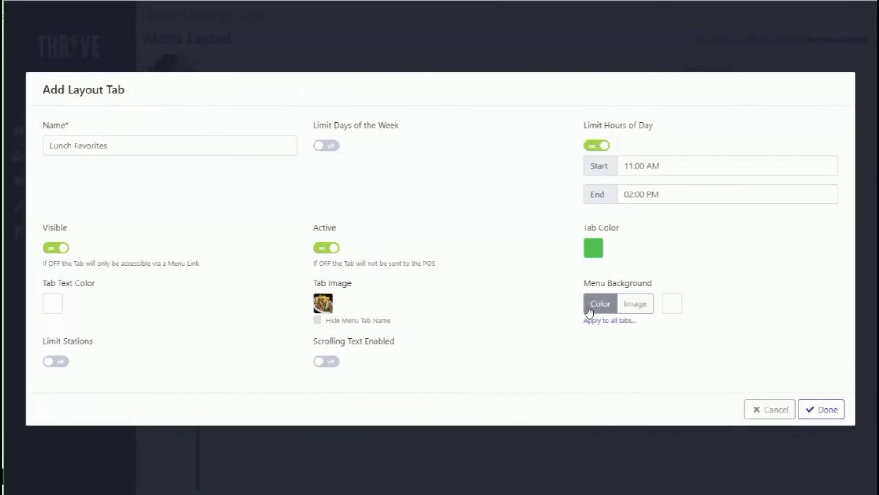
Set the tab's menu background color to light gray (D3D3D3), leaving the stations unrestricted
click(680, 304)
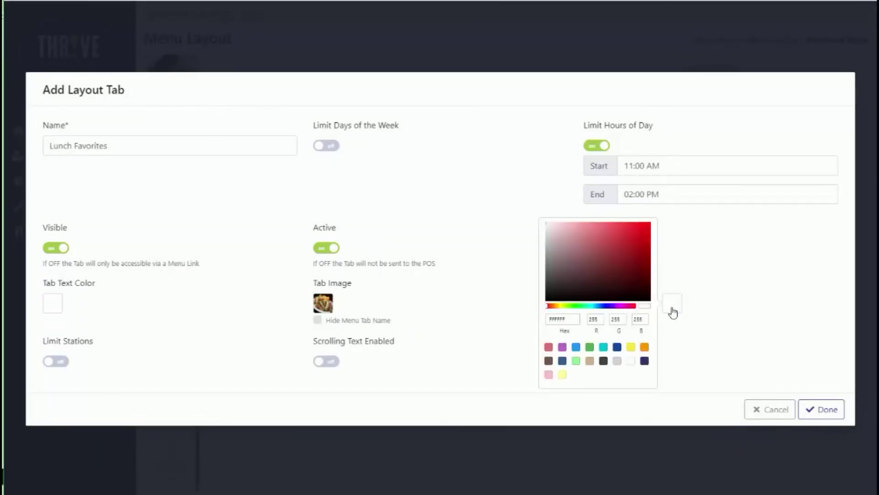
click(617, 361)
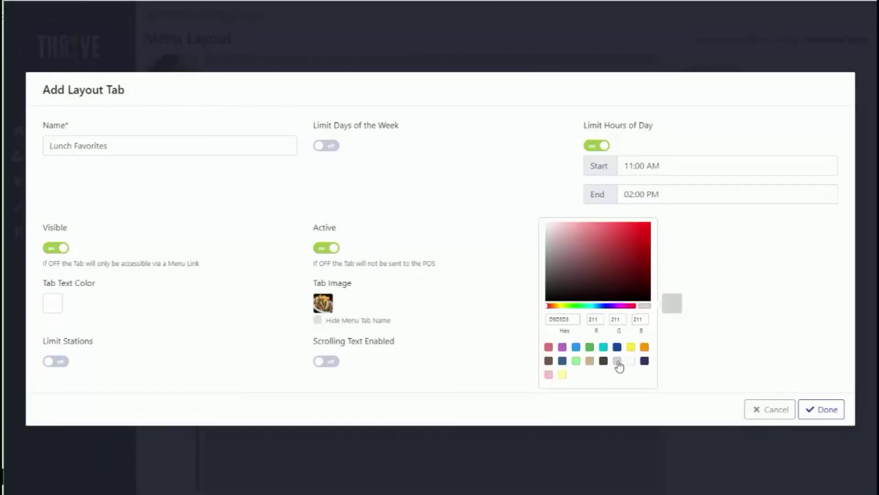
click(740, 322)
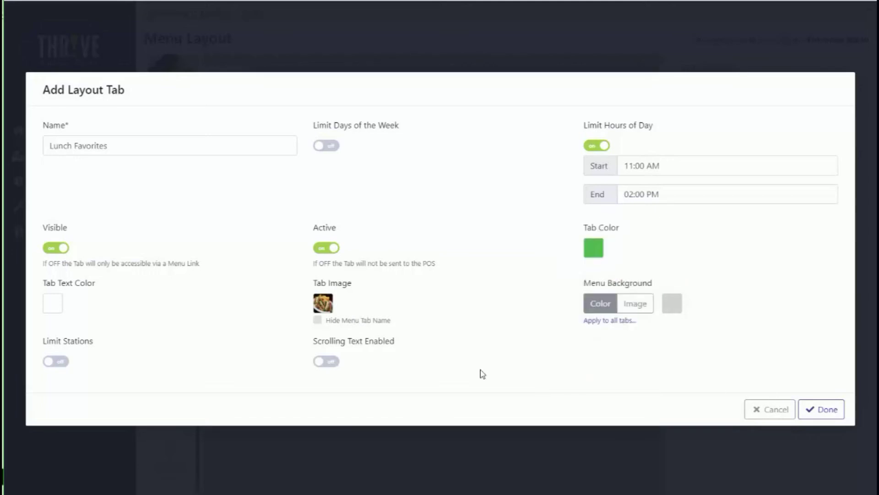
click(56, 364)
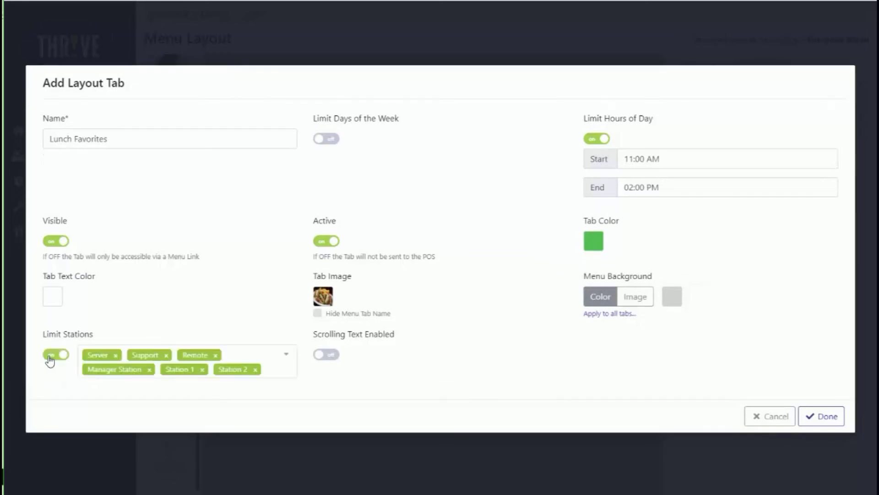
click(51, 361)
Enable scrolling text reading "Enjoy our lunch combos" with the Scroll animation, and finish creating the tab
click(326, 361)
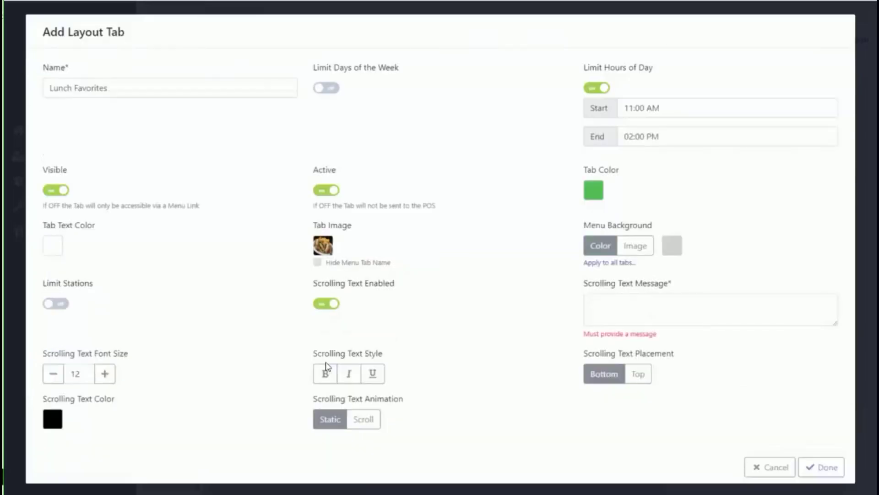
click(709, 319)
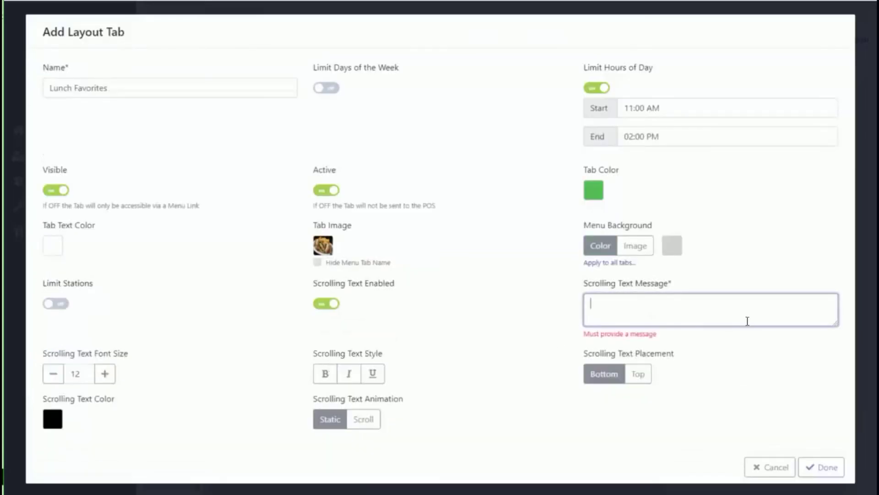
text(Enjoy our lunch combos)
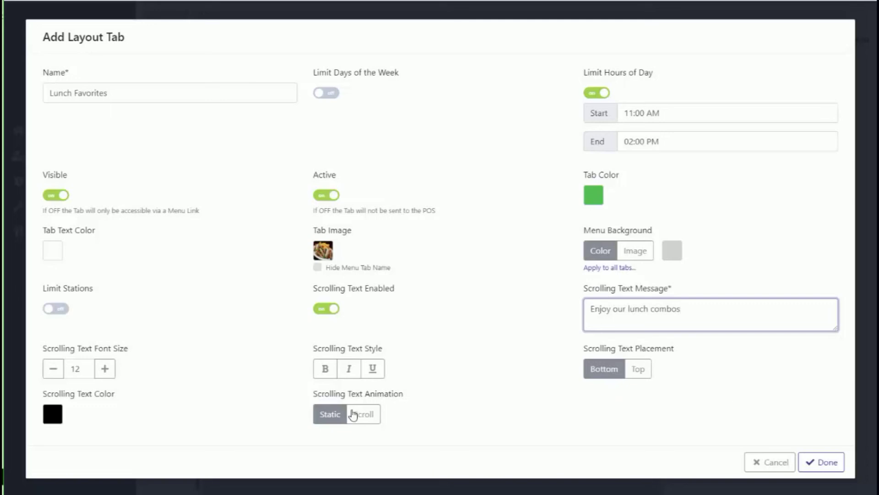
click(373, 417)
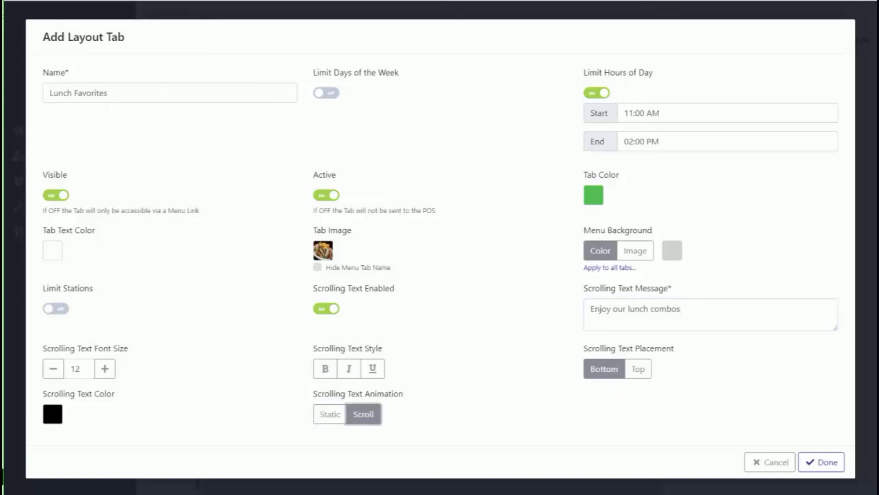
click(829, 463)
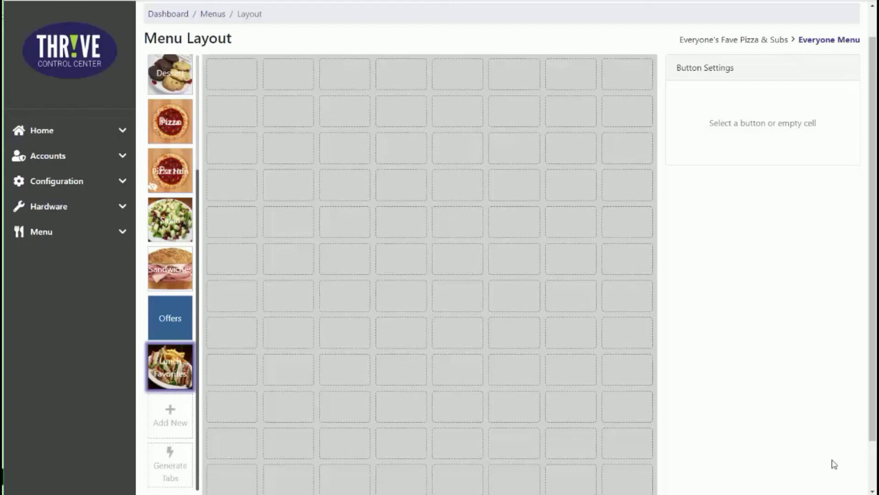
Add a Label menu button in the first cell of the Lunch Favorites grid, reviewing the available button types
mouse_move(176, 368)
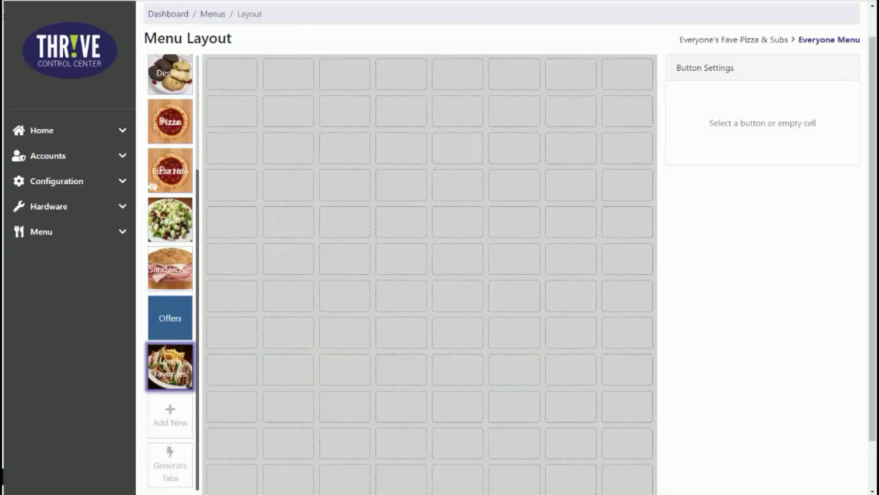
click(237, 85)
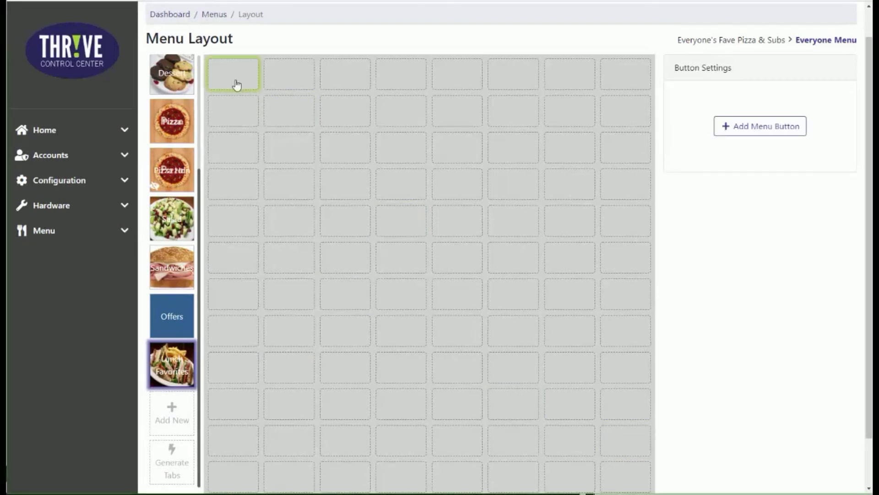
click(744, 129)
click(839, 114)
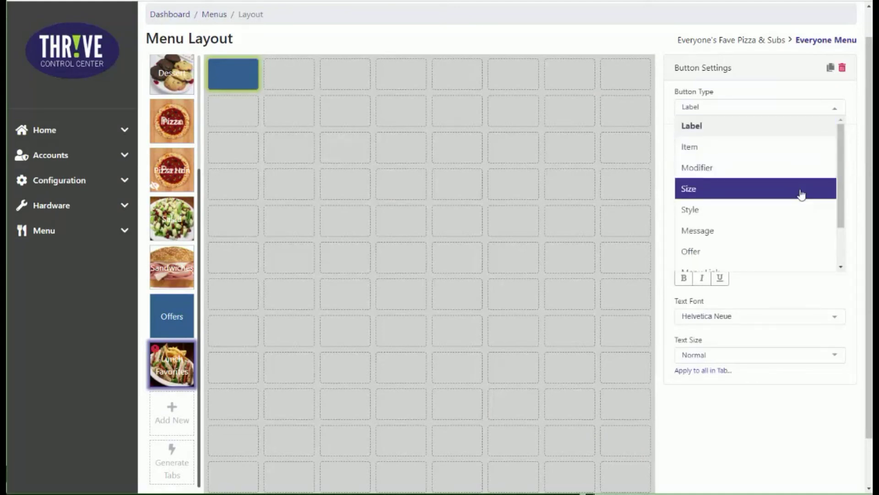
drag(840, 221, 841, 259)
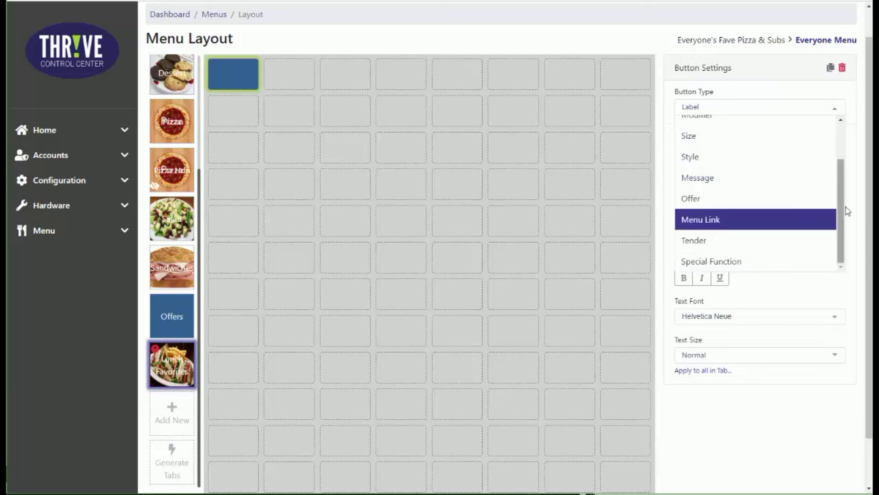
scroll(806, 194, up, 3)
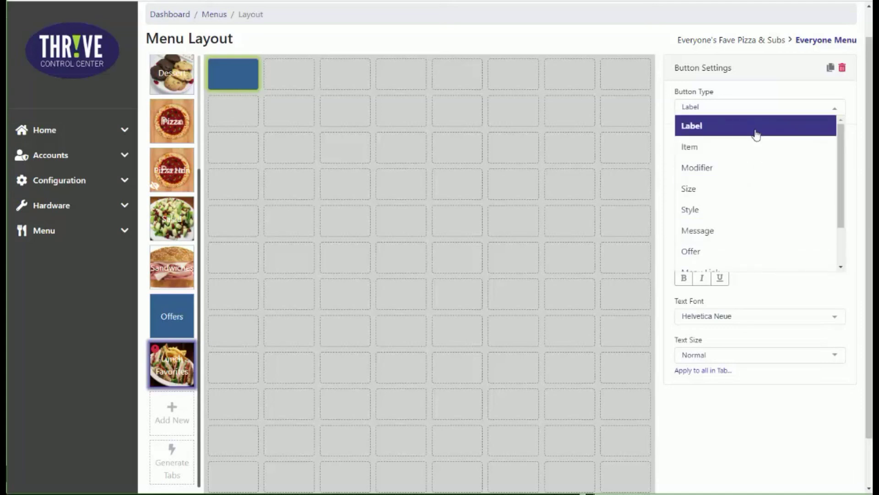
click(755, 133)
Set the label button's text to "Lunch Combo" and duplicate the button
click(740, 154)
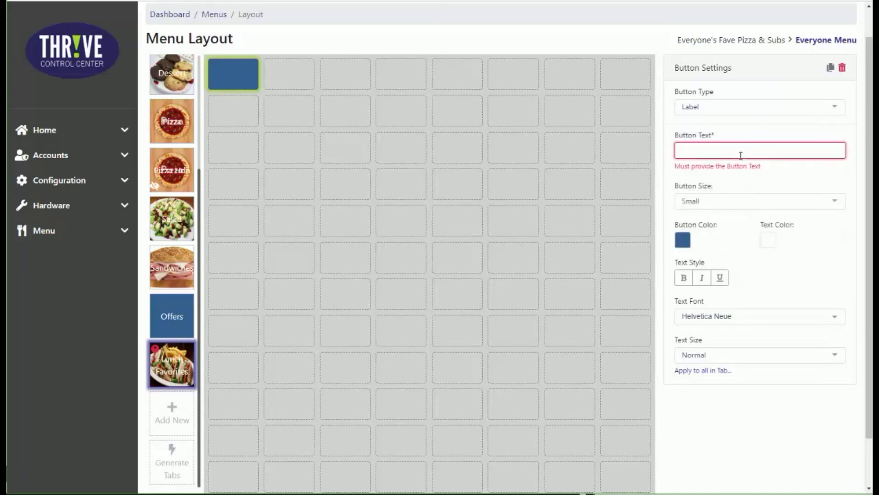
text(Lunch Cobom)
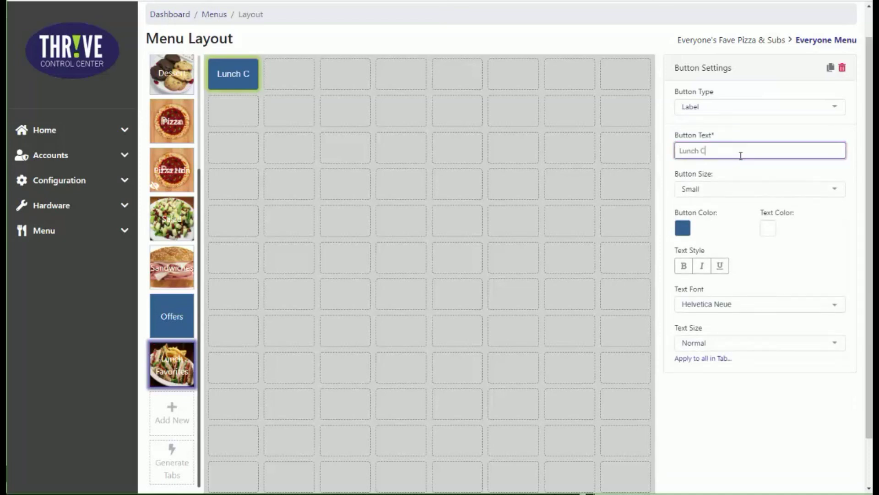
key(BackSpace)
key(BackSpace)
key(BackSpace)
text(mbo)
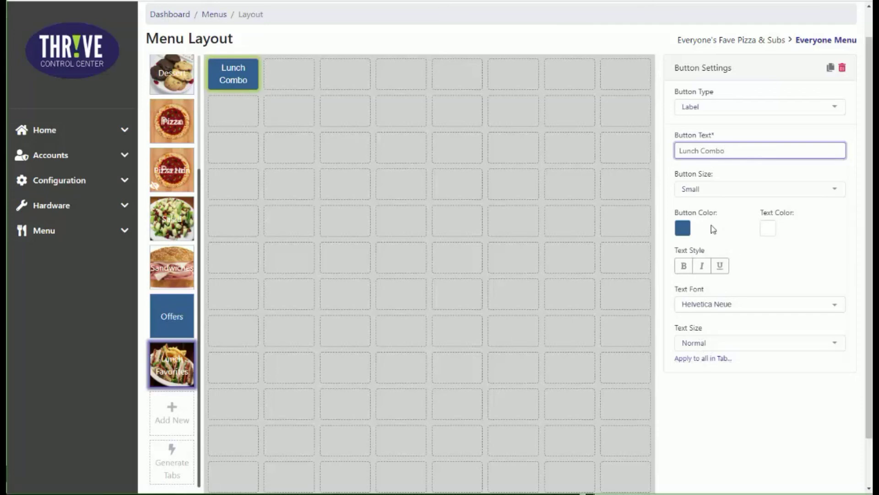
click(830, 68)
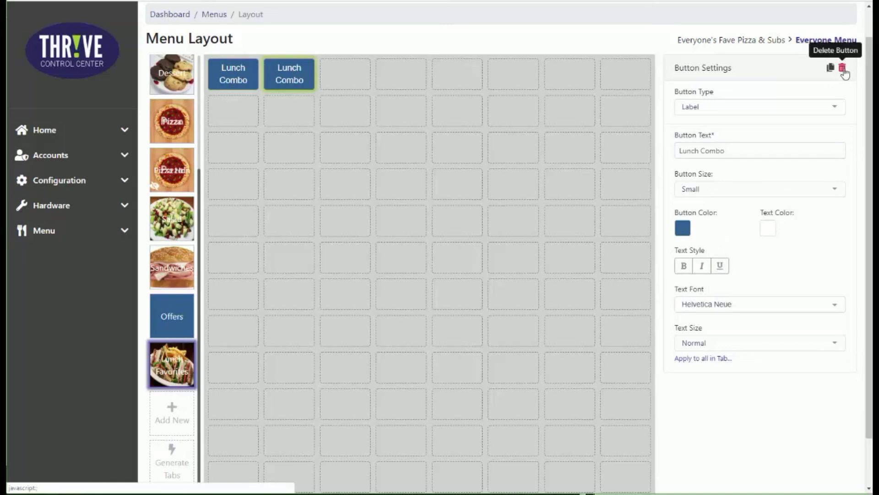
Add a menu button of type Item in the first cell of the Lunch Favorites grid's second row
click(241, 120)
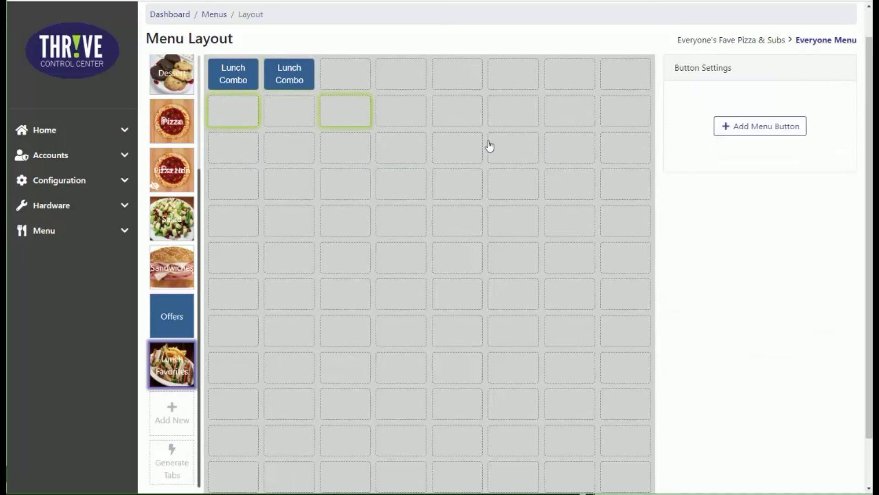
click(785, 131)
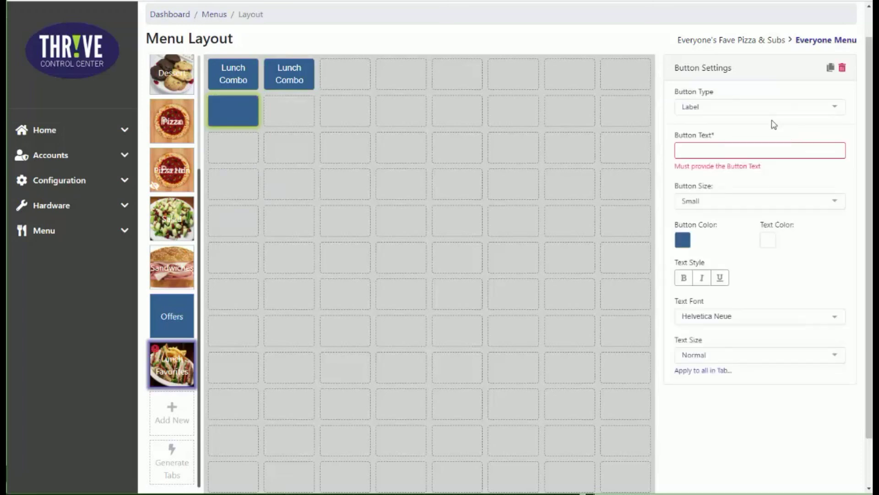
click(833, 117)
click(791, 145)
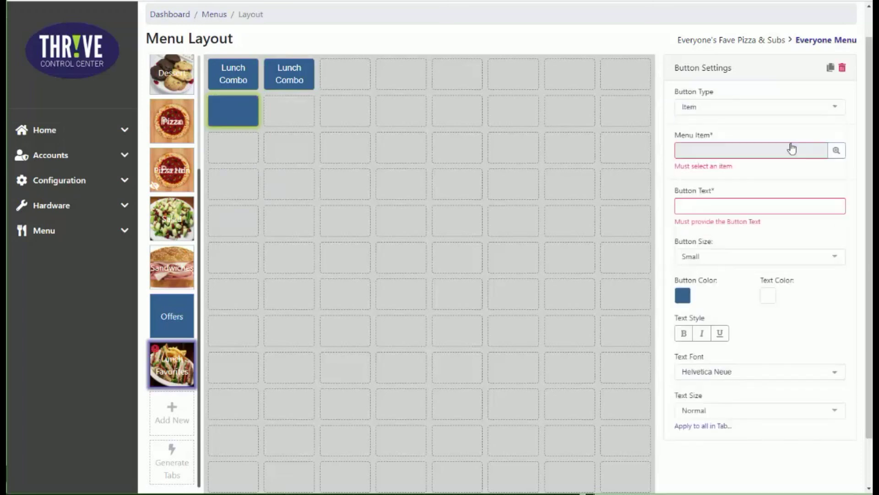
Assign the Ham & Cheese Sub menu item from Sandwiches > Specialties to the new item button
click(836, 150)
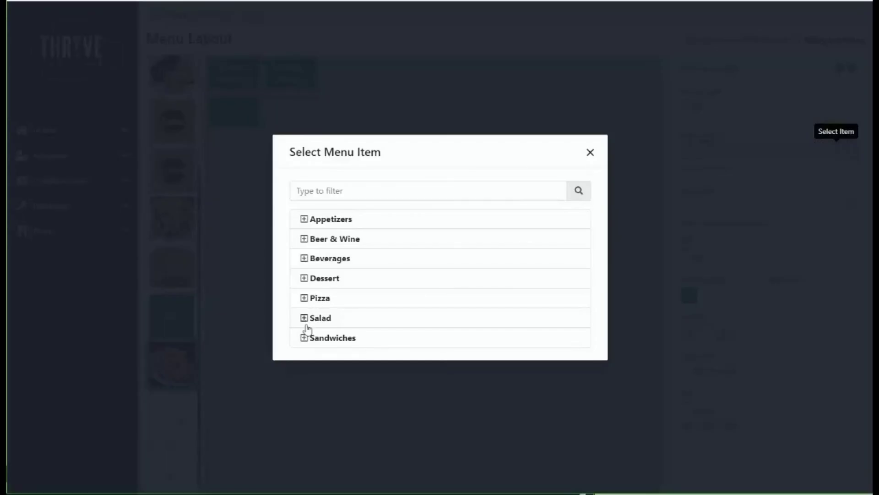
click(304, 338)
click(312, 346)
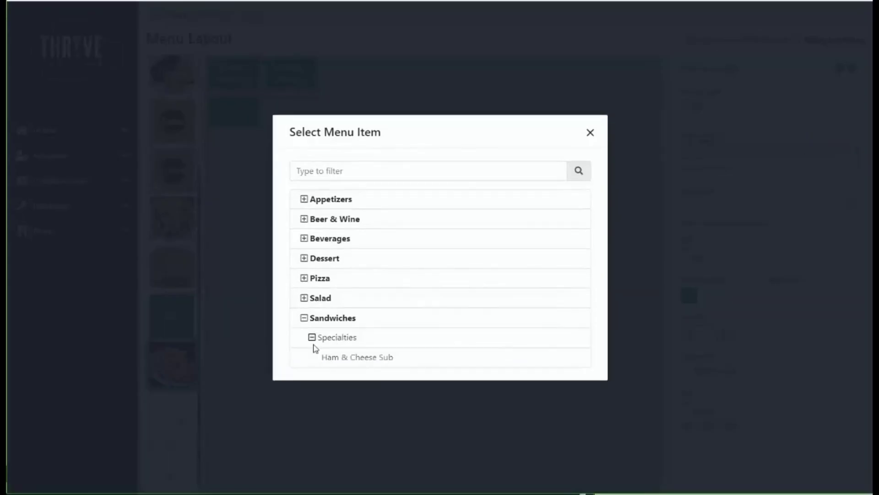
click(350, 359)
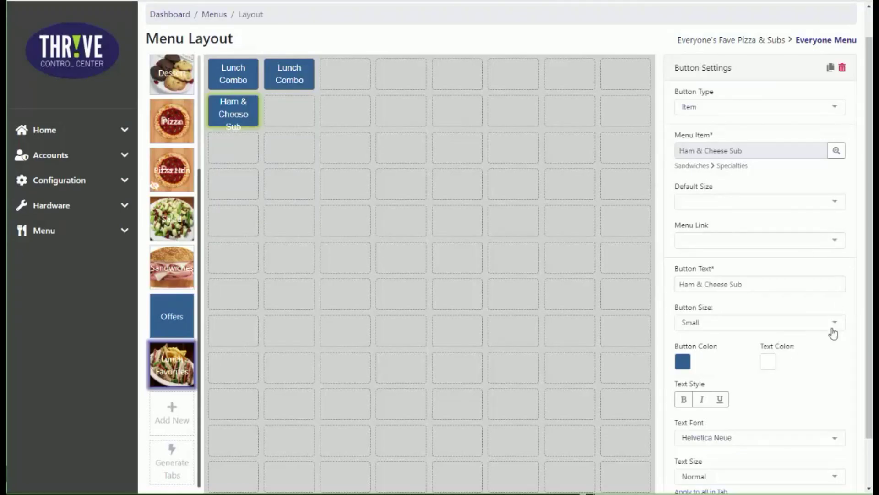
Set the Ham & Cheese Sub button's size to Large and turn on its item image
click(833, 323)
click(819, 362)
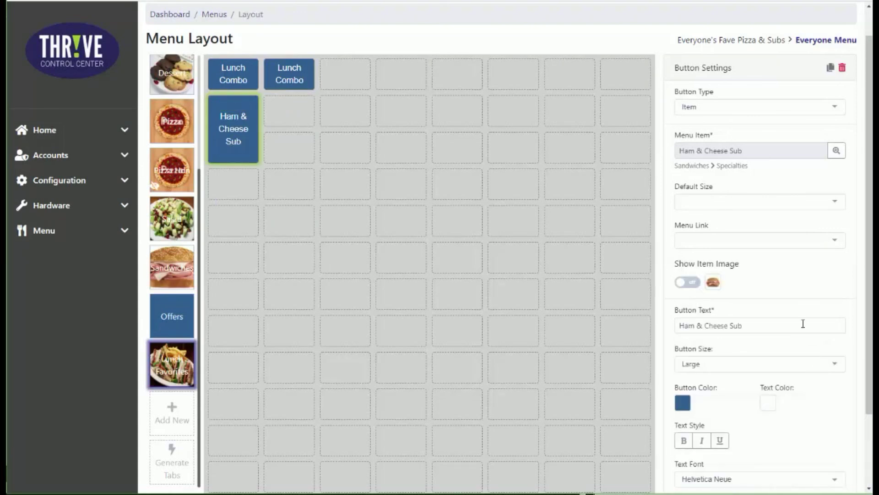
click(693, 283)
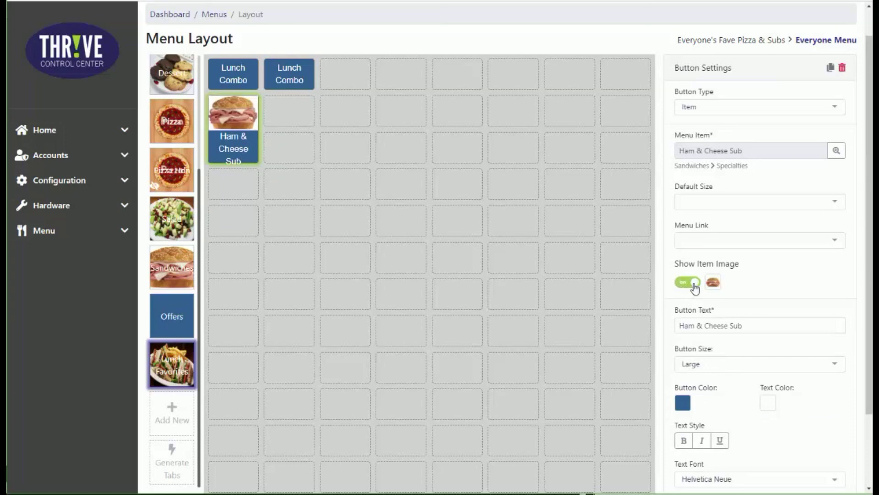
click(715, 327)
Save the menu layout with the new Lunch Favorites buttons
scroll(798, 442, down, 3)
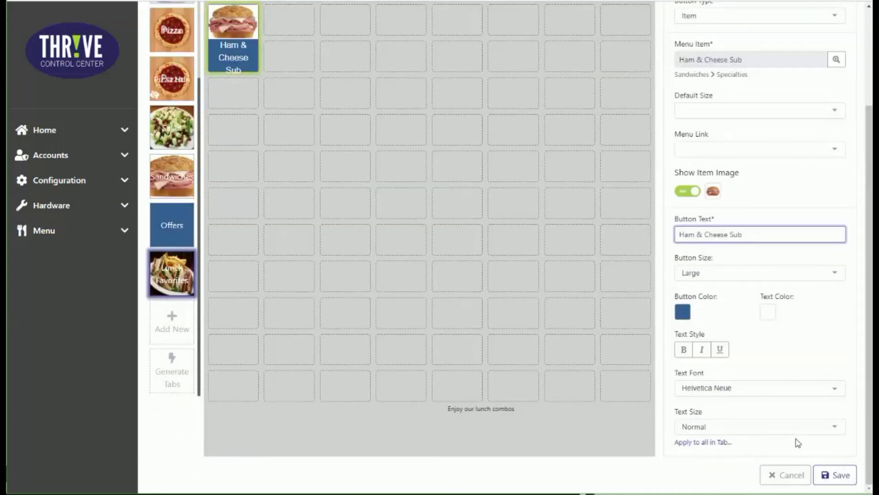
scroll(798, 442, up, 1)
scroll(839, 454, down, 1)
click(839, 474)
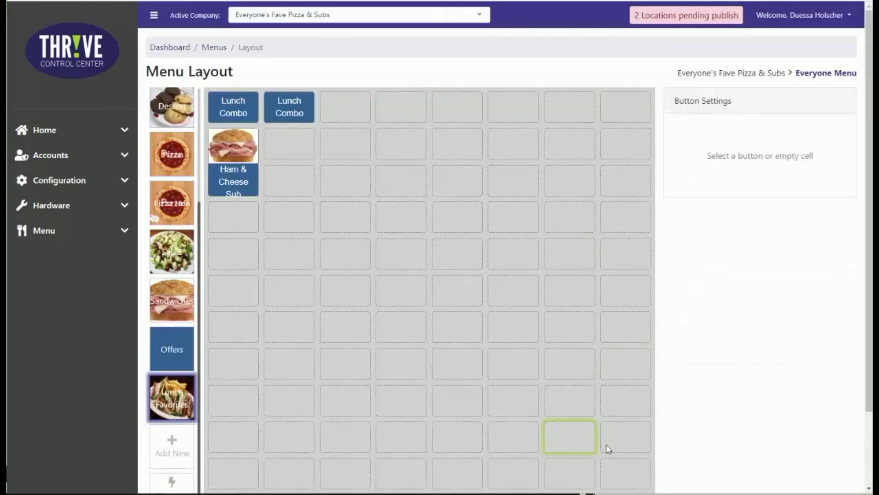
scroll(815, 465, down, 3)
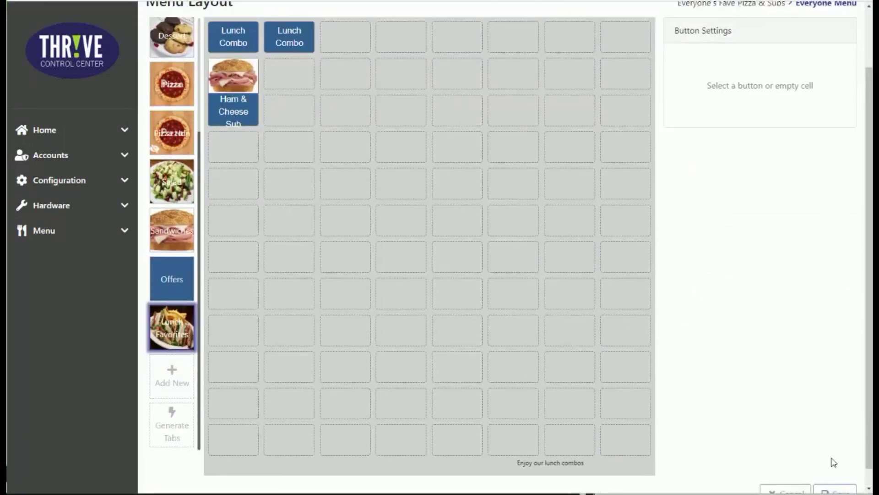
scroll(833, 462, up, 3)
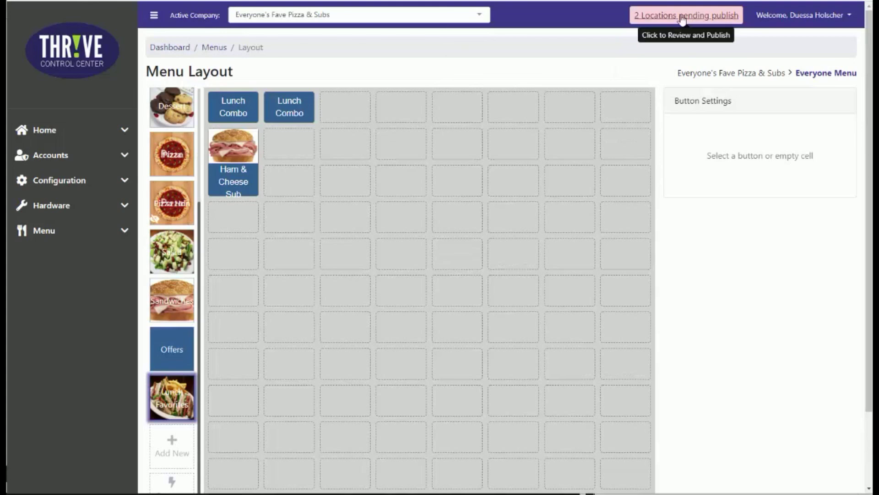